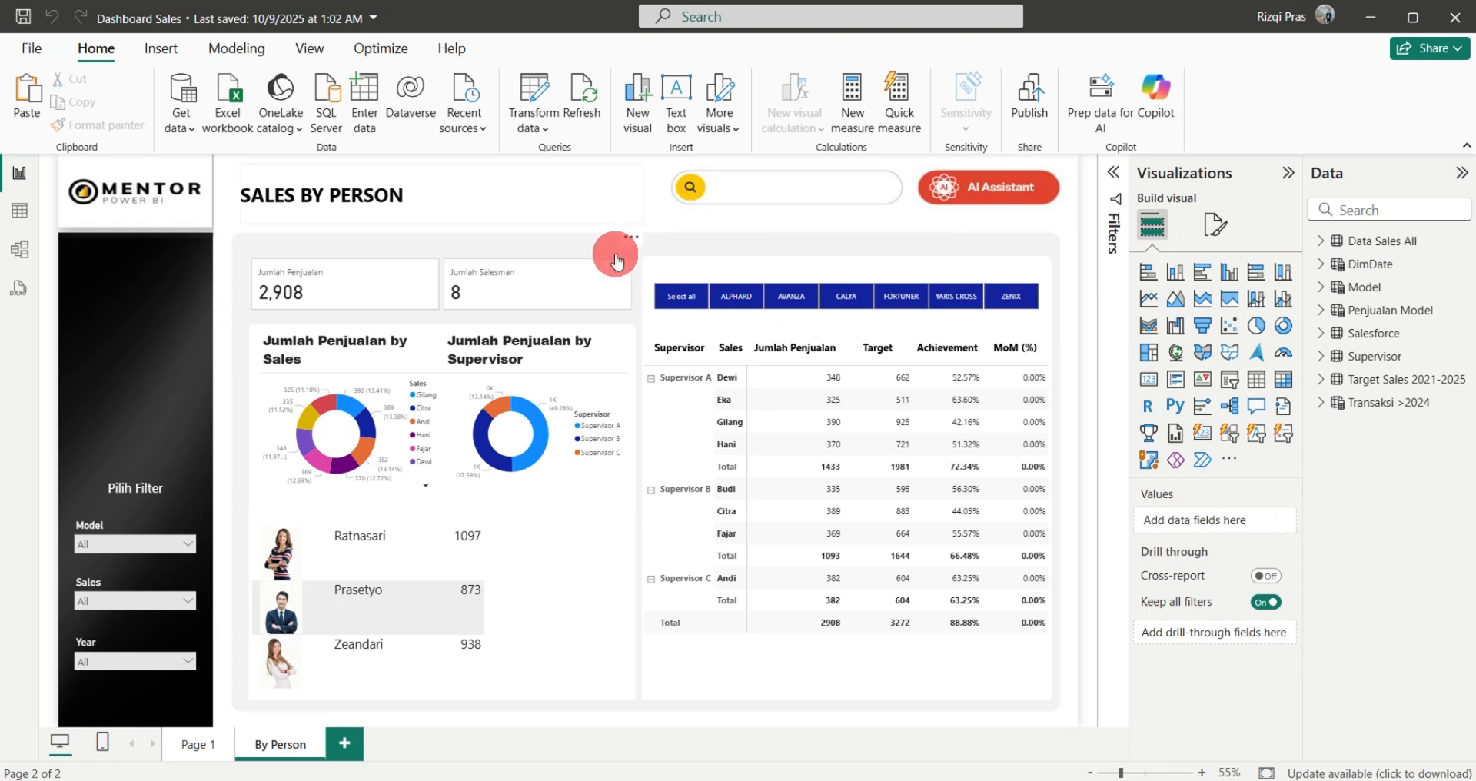
Duplicate the By Person report page and rename the copy as By Area
{"action": "right_click", "coordinate": [286, 748]}
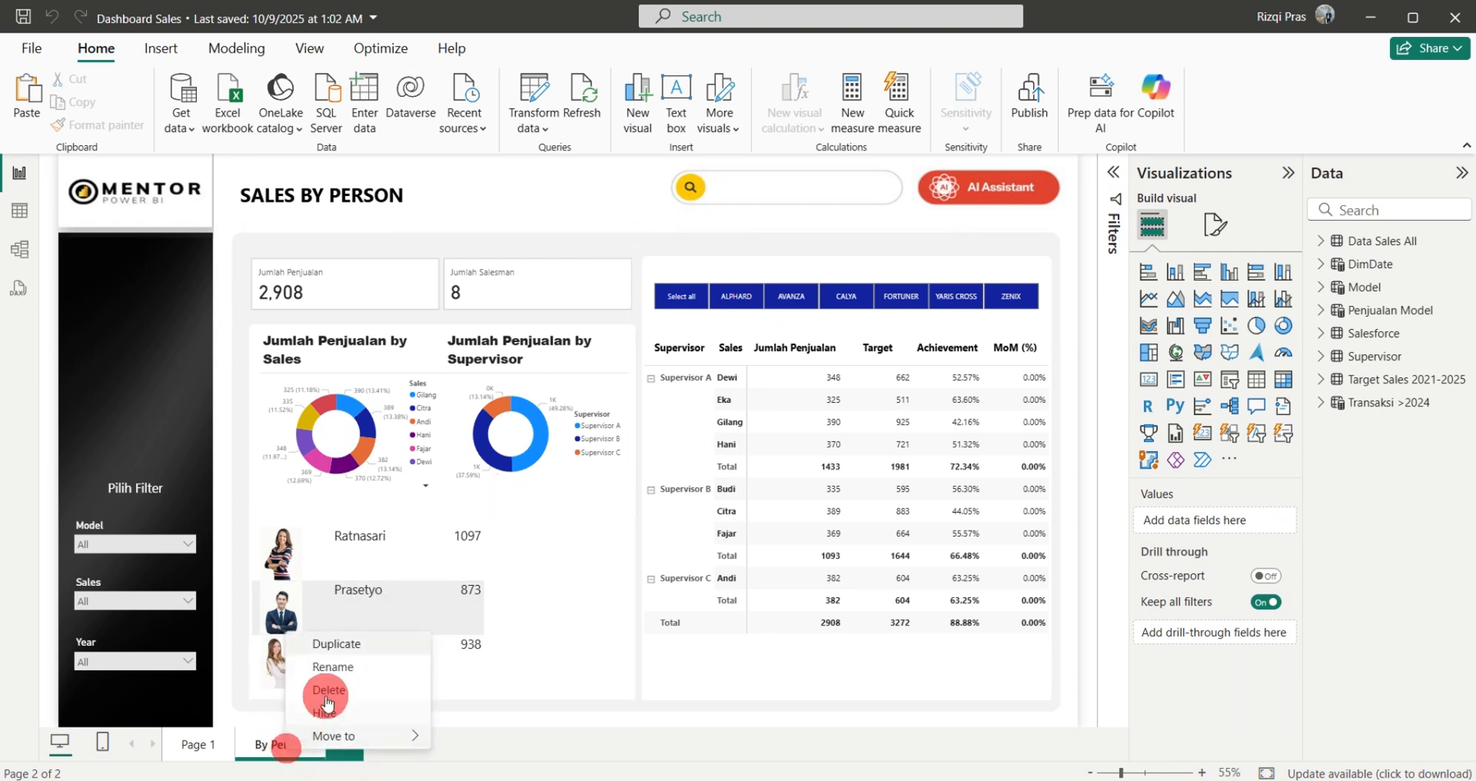
{"action": "left_click", "coordinate": [344, 648]}
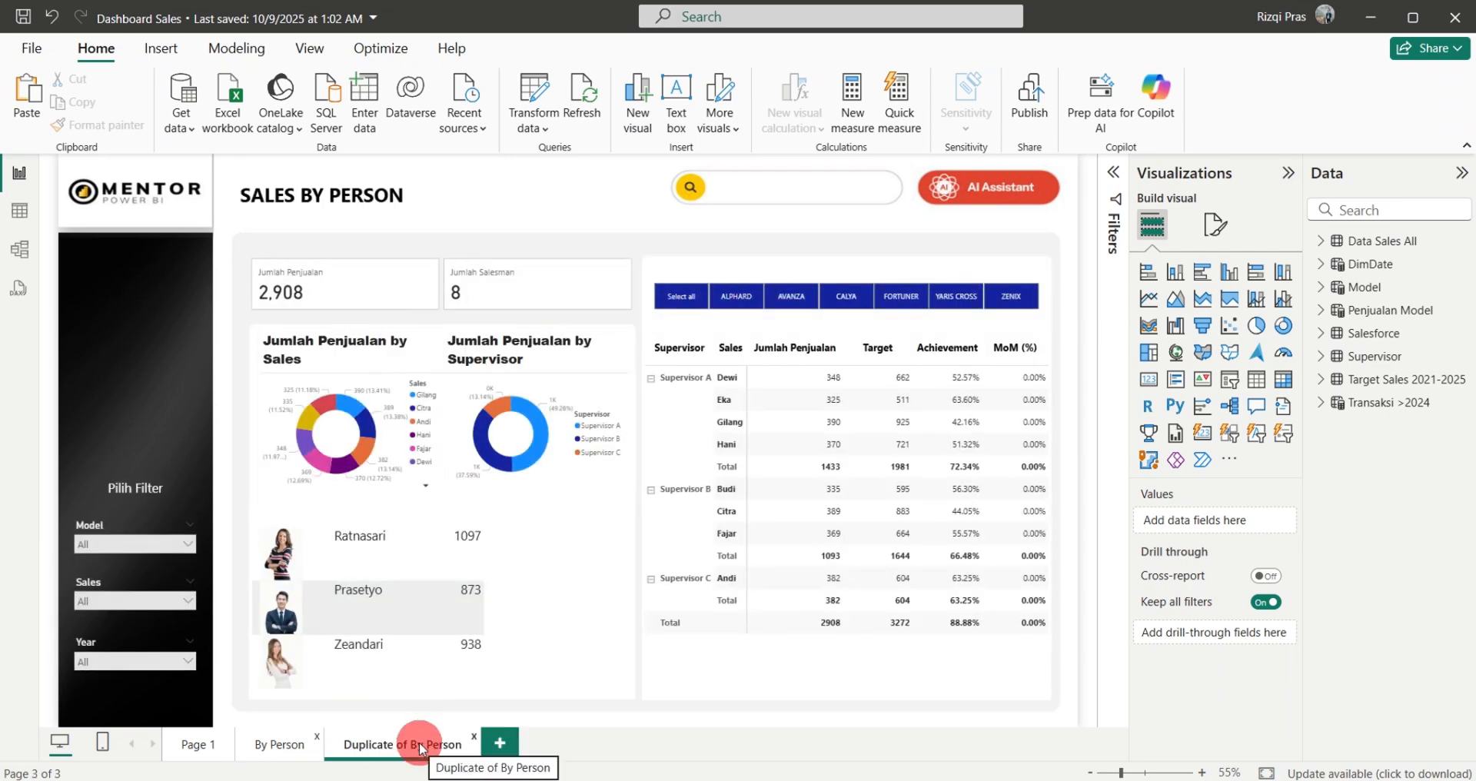
{"action": "double_click", "coordinate": [419, 743]}
{"action": "key", "text": "ctrl+a"}
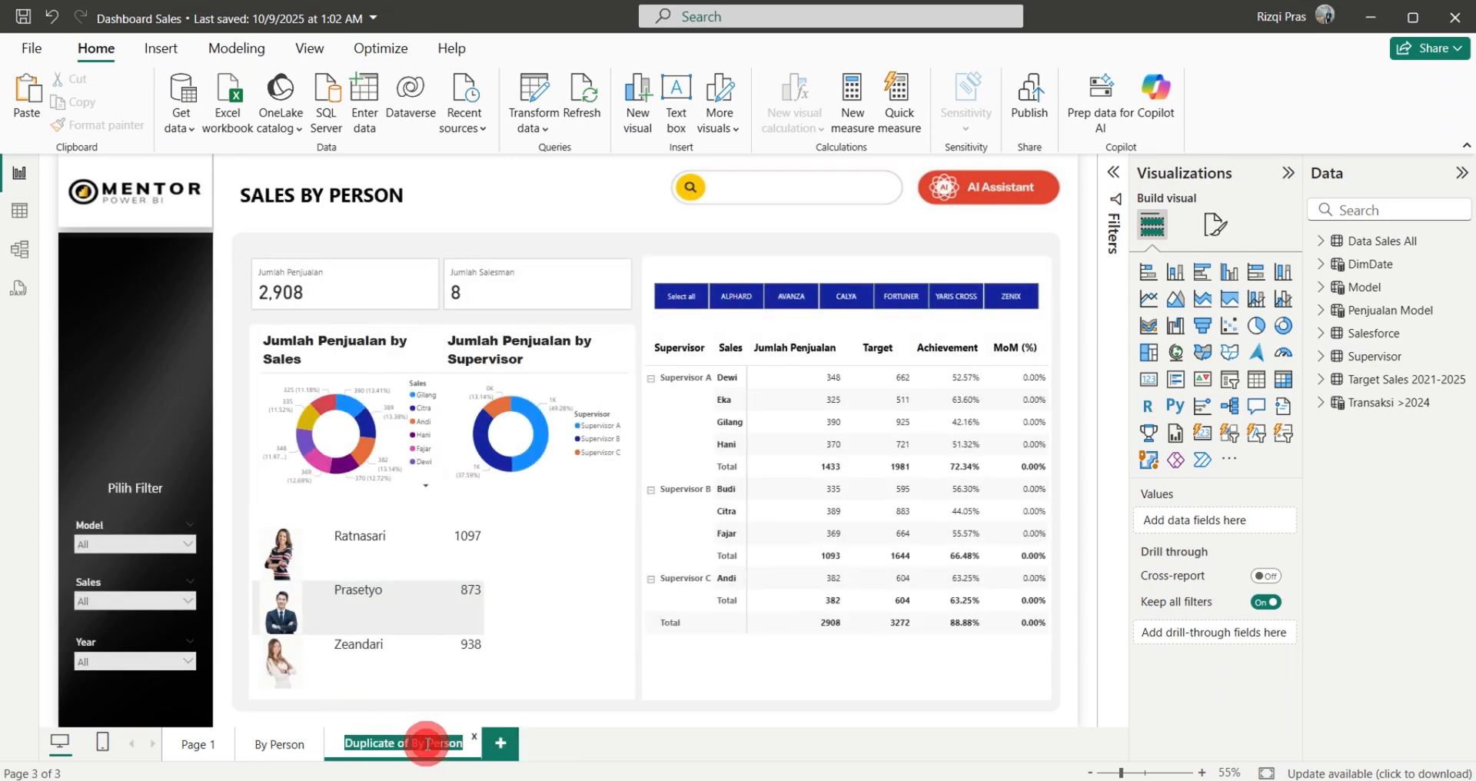
{"action": "type", "text": "B"}
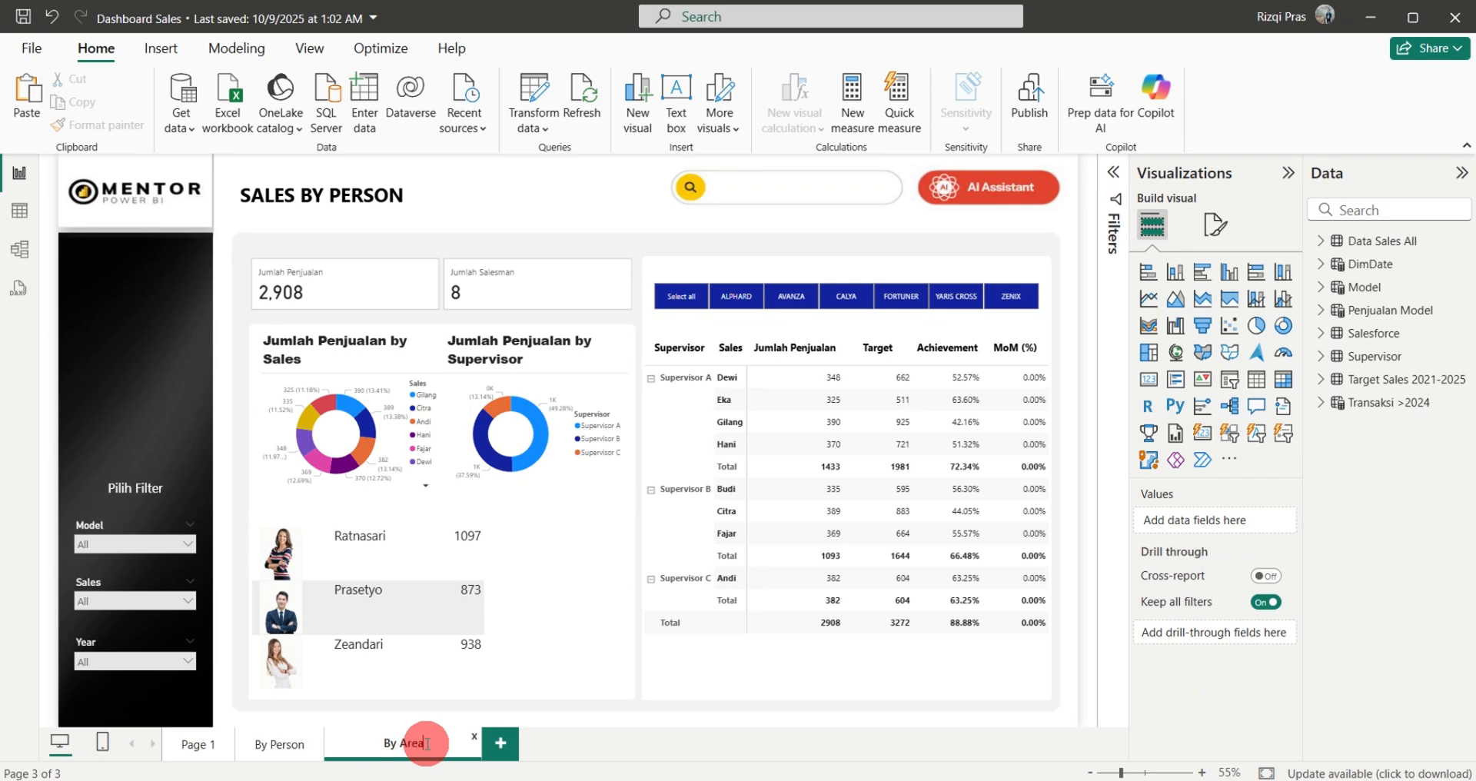
{"action": "type", "text": "y Area"}
{"action": "key", "text": "Return"}
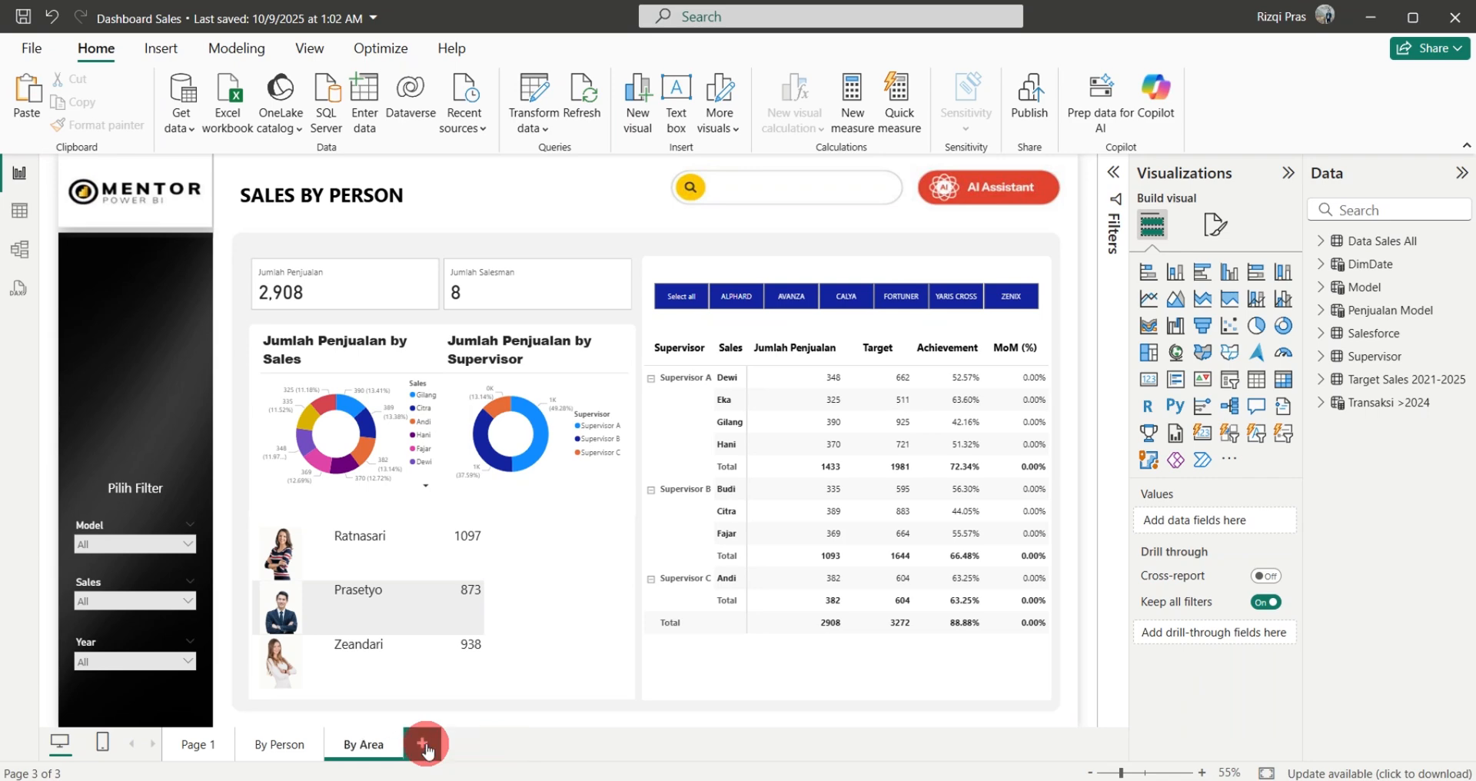
Change the page title shape's text to SALES BY AREA
{"action": "left_click", "coordinate": [329, 200]}
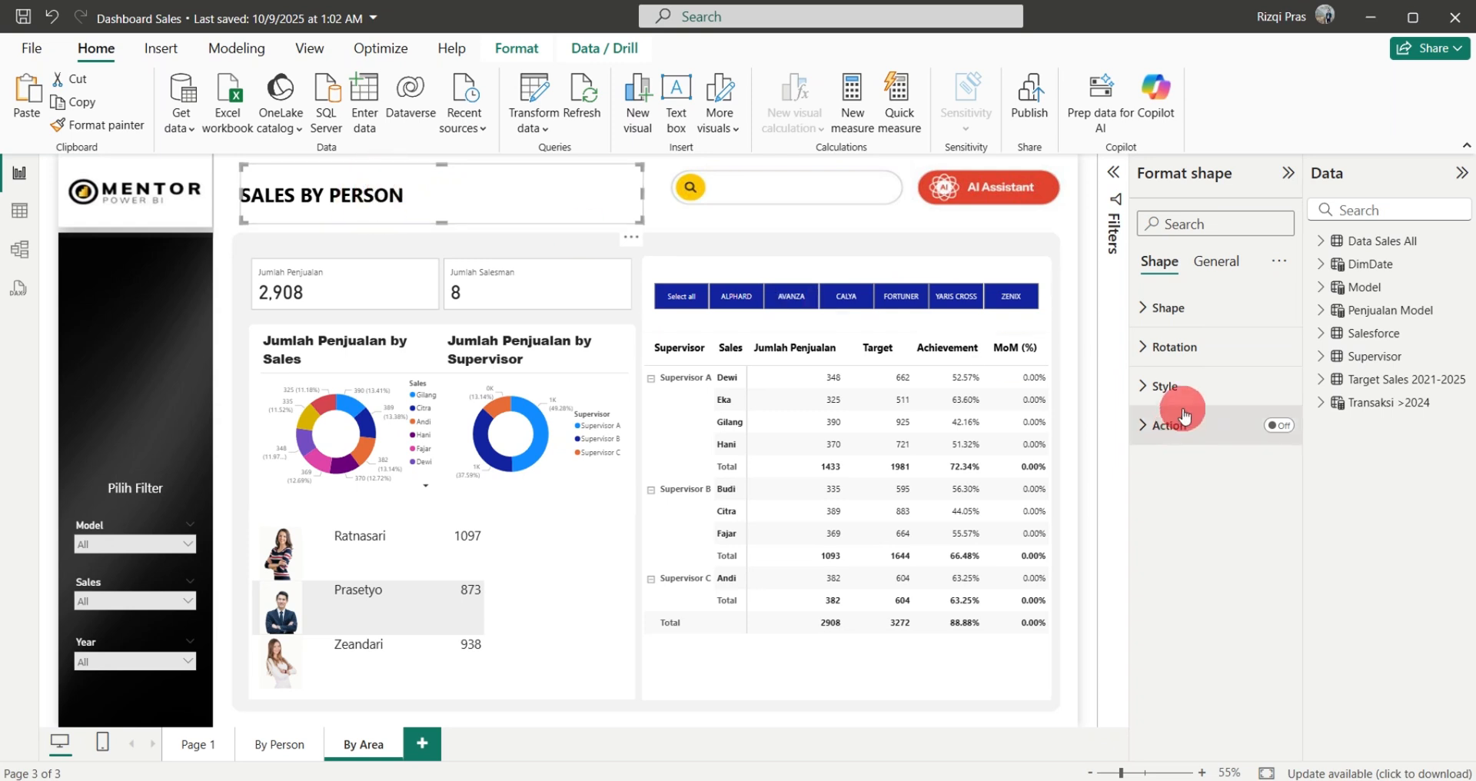
{"action": "left_click", "coordinate": [1165, 386]}
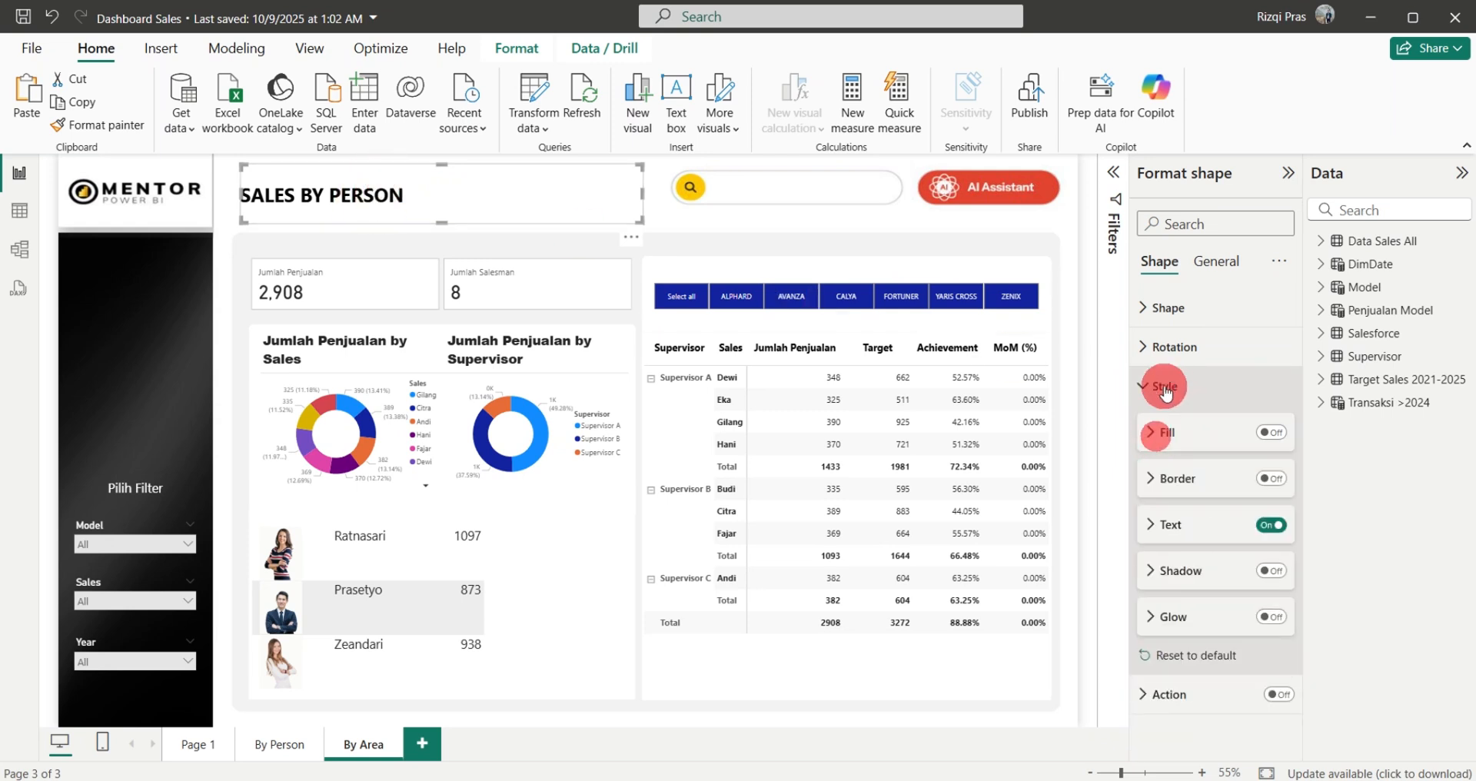
{"action": "left_click", "coordinate": [1171, 524]}
{"action": "left_click_drag", "start_coordinate": [1202, 576], "coordinate": [1258, 578]}
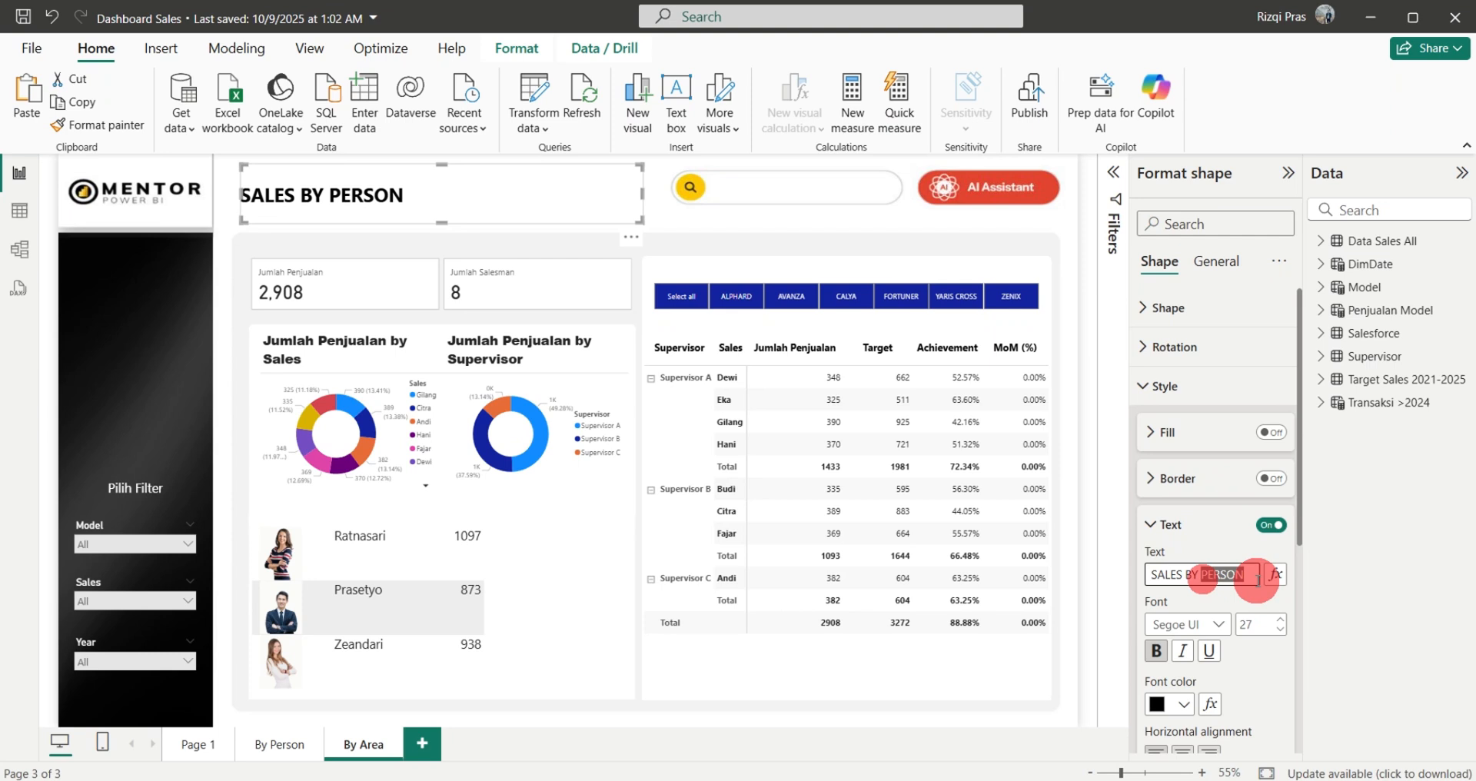
{"action": "type", "text": "AR"}
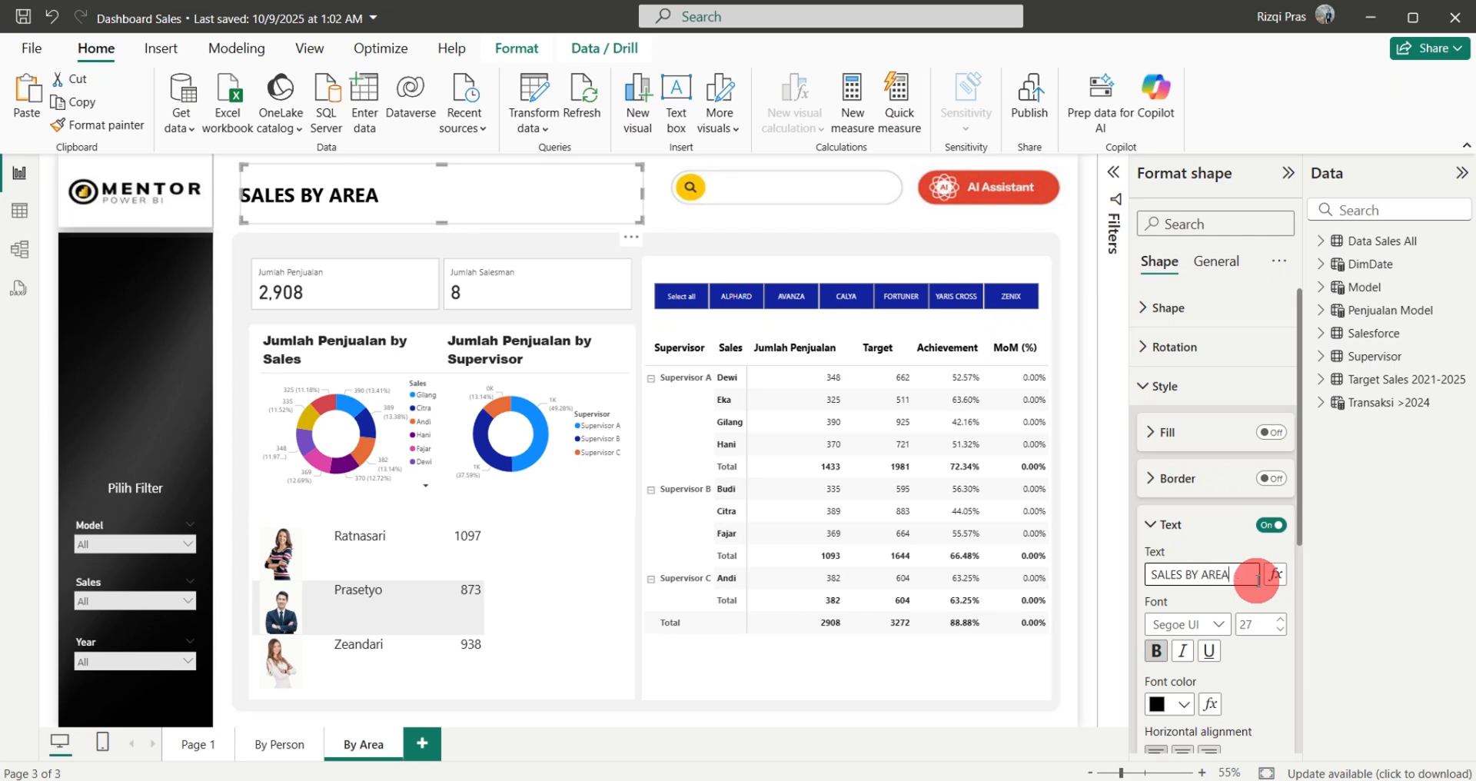
{"action": "type", "text": "EA"}
{"action": "left_click", "coordinate": [652, 210]}
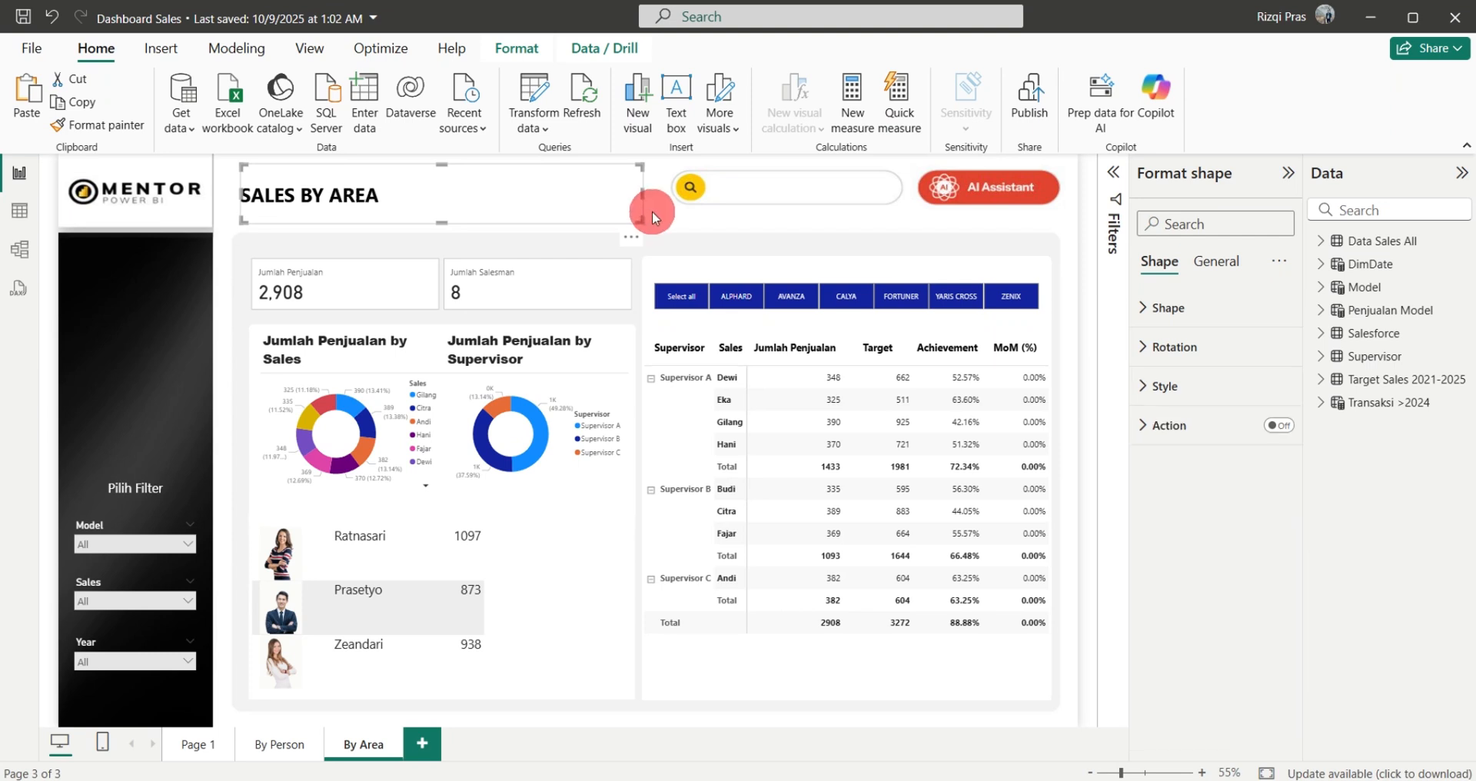
Replace the Sales legend of the Jumlah Penjualan by Sales donut chart with the AreaGroup field from Data Sales All
{"action": "left_click", "coordinate": [320, 354]}
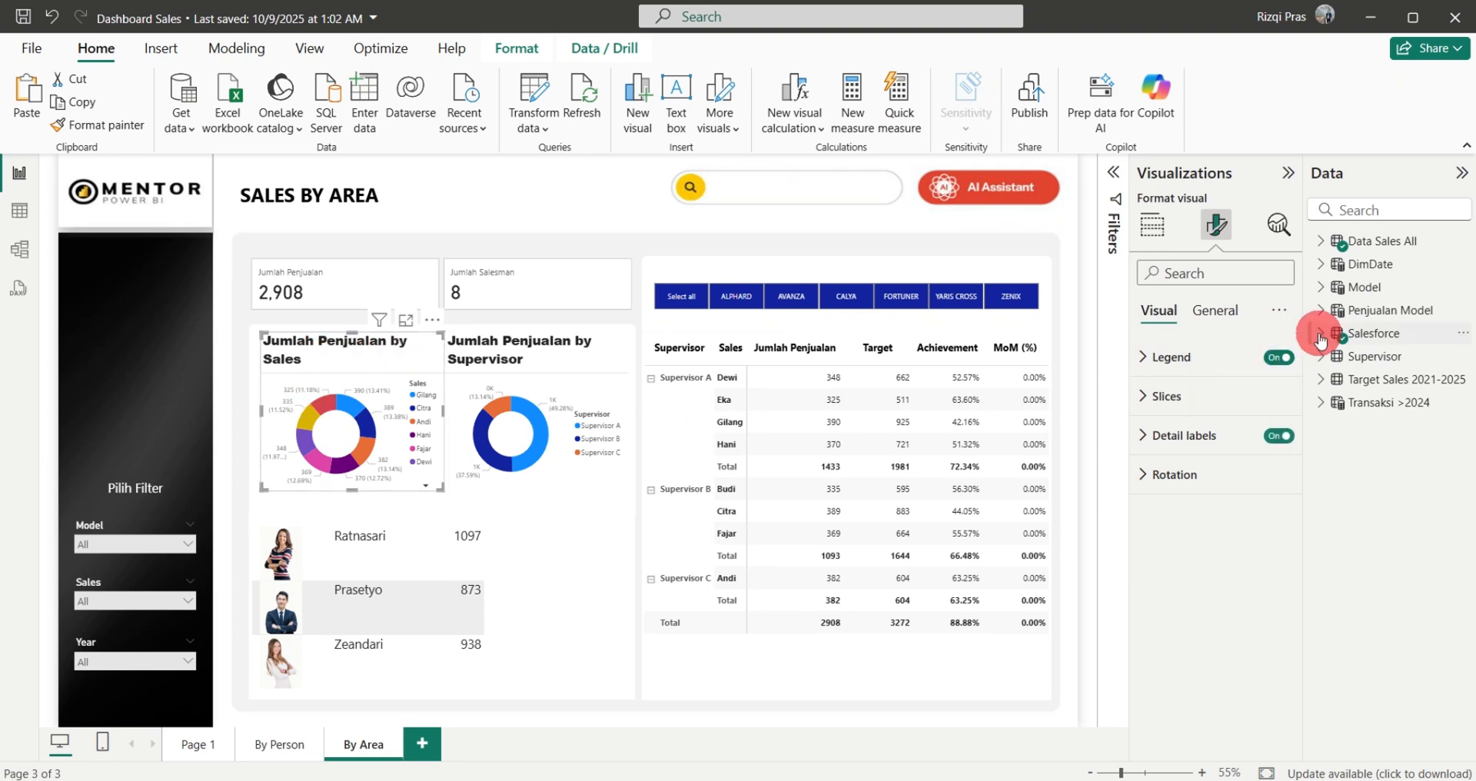
{"action": "left_click", "coordinate": [1321, 240]}
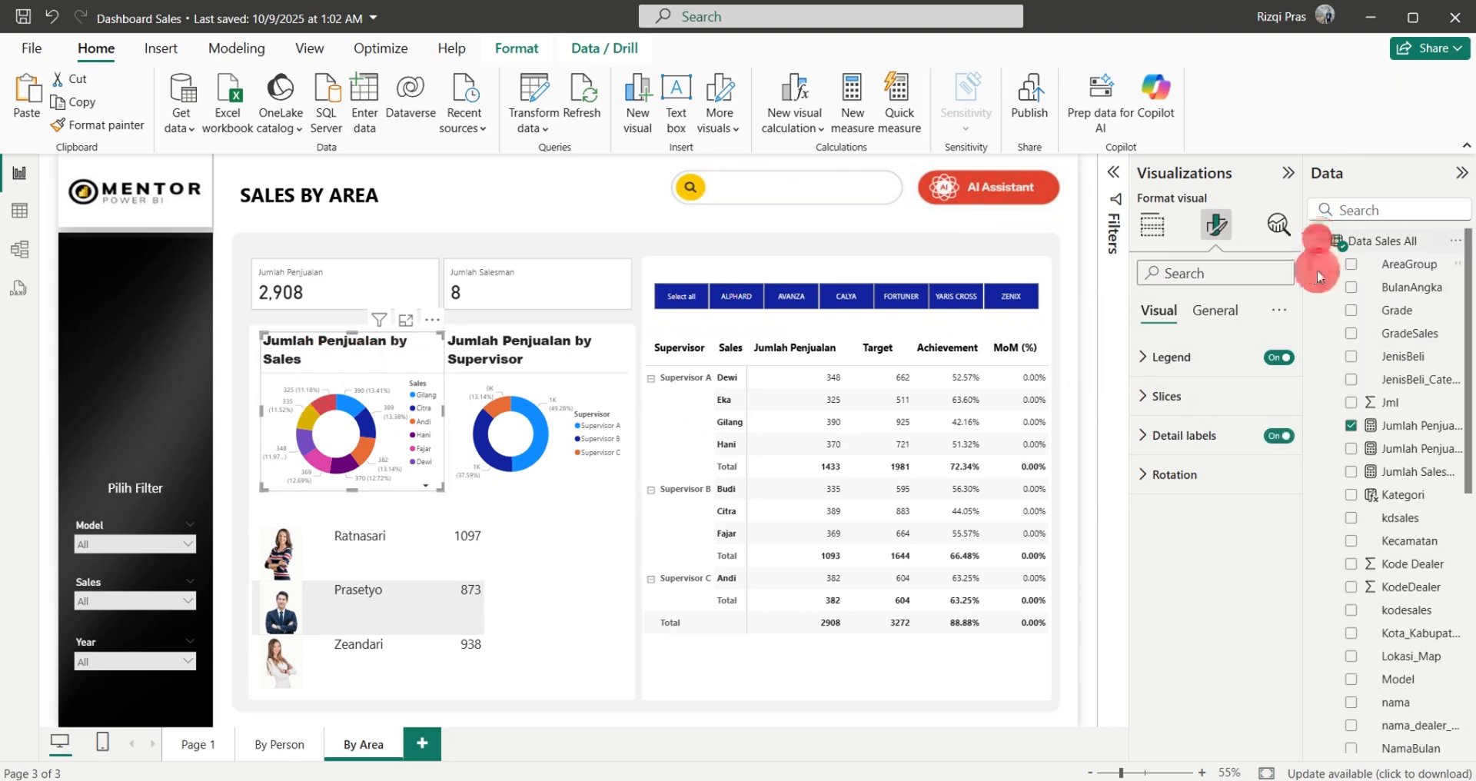
{"action": "left_click", "coordinate": [1153, 224]}
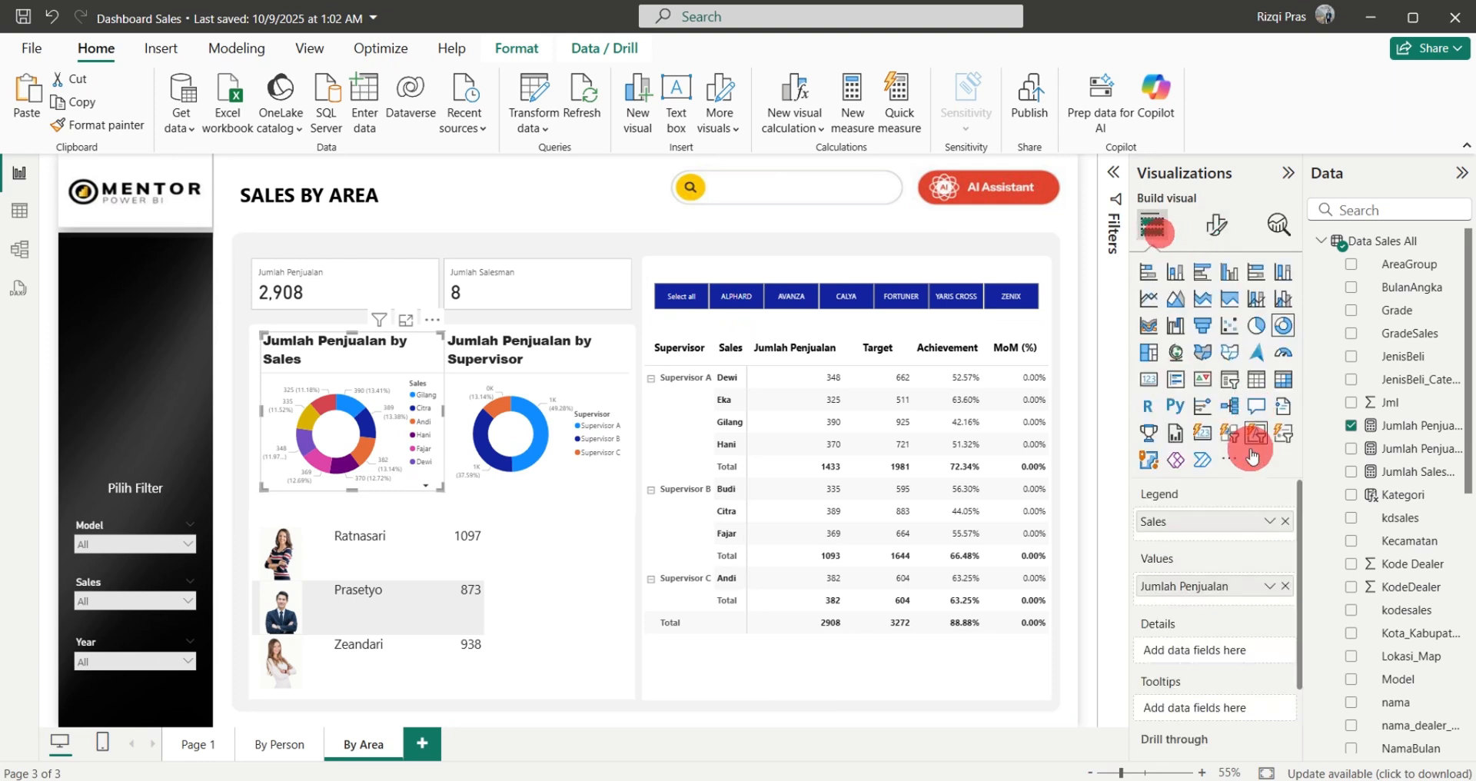
{"action": "left_click", "coordinate": [1285, 520]}
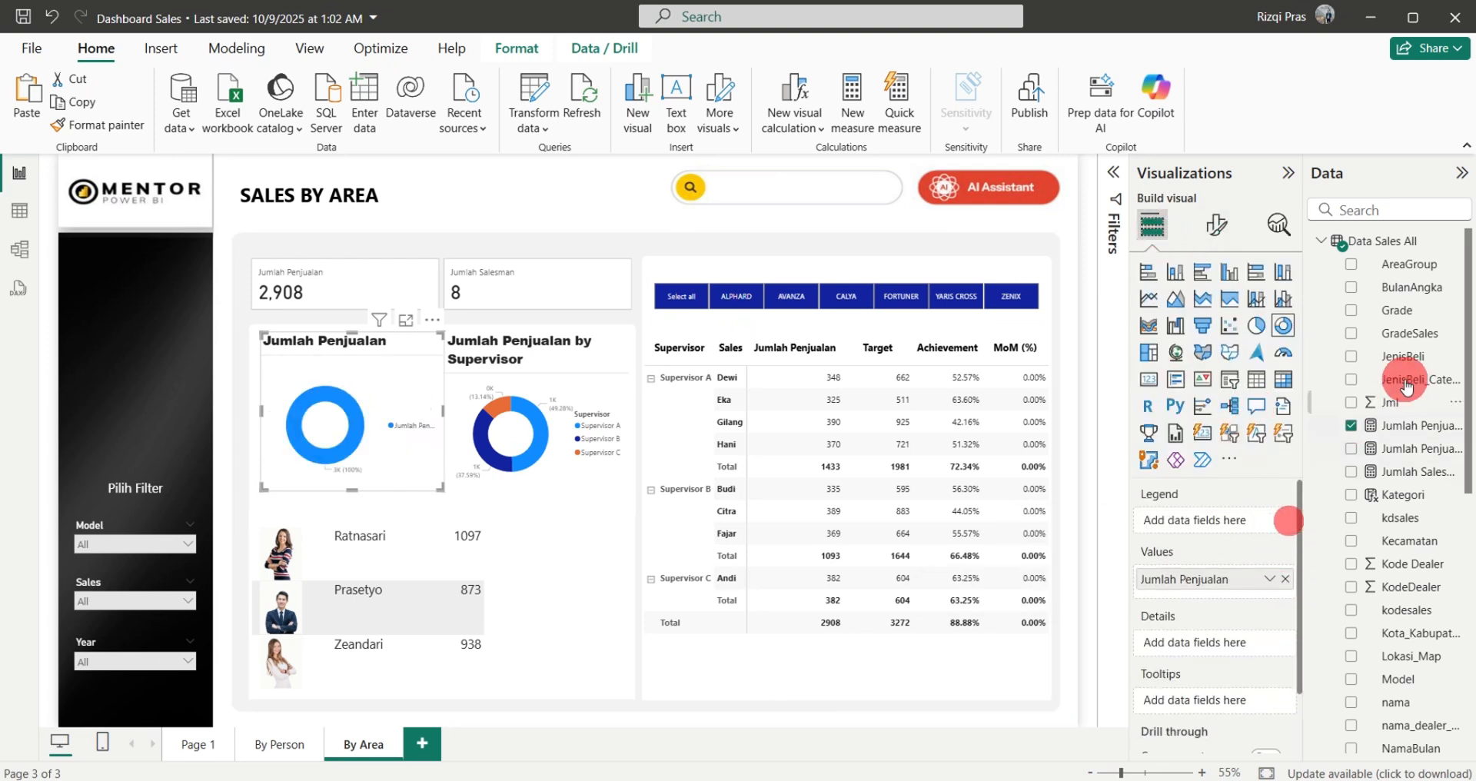
{"action": "left_click", "coordinate": [1351, 263]}
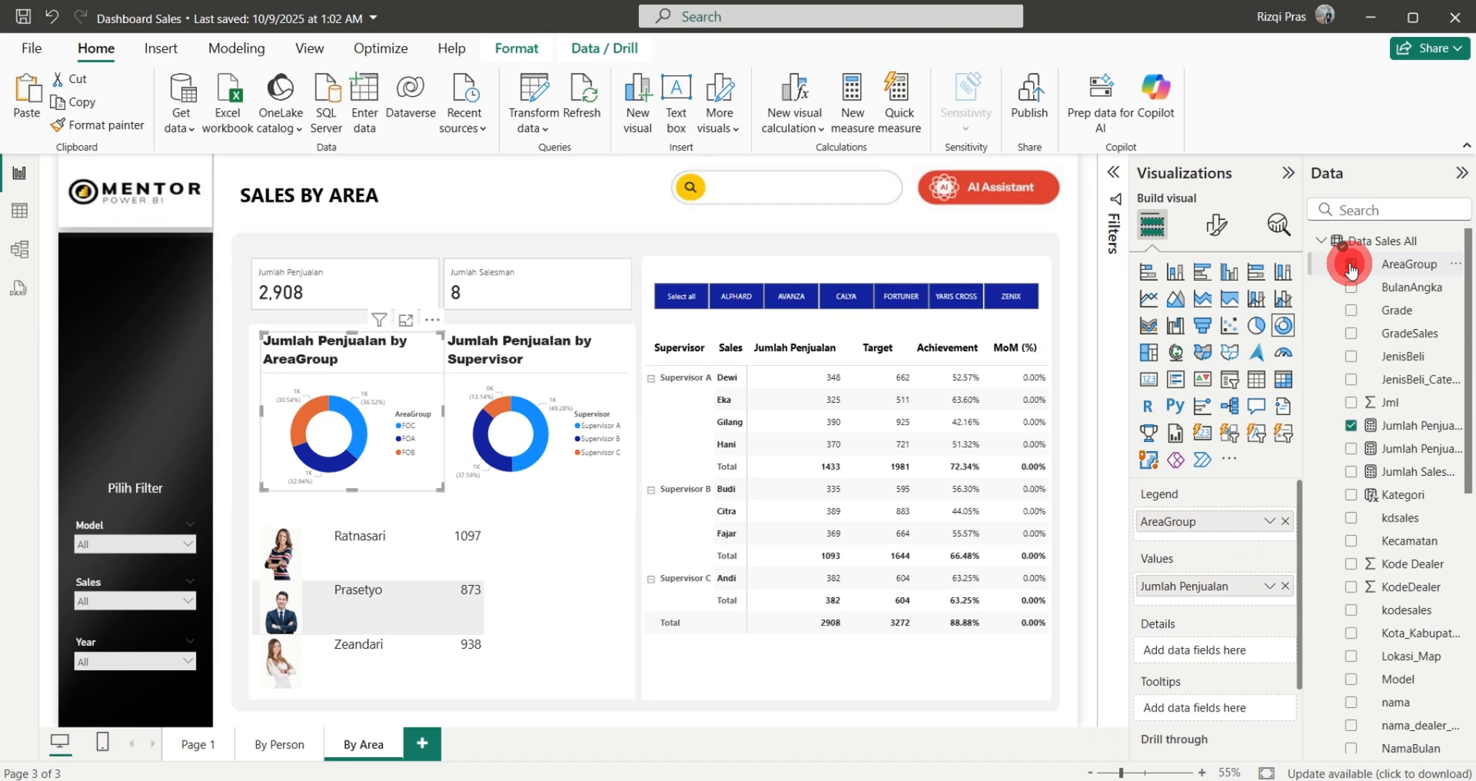
Remove the Supervisor and Sales row fields from the sales matrix and use AreaGroup as its row field
{"action": "left_click", "coordinate": [565, 355]}
{"action": "left_click", "coordinate": [560, 565]}
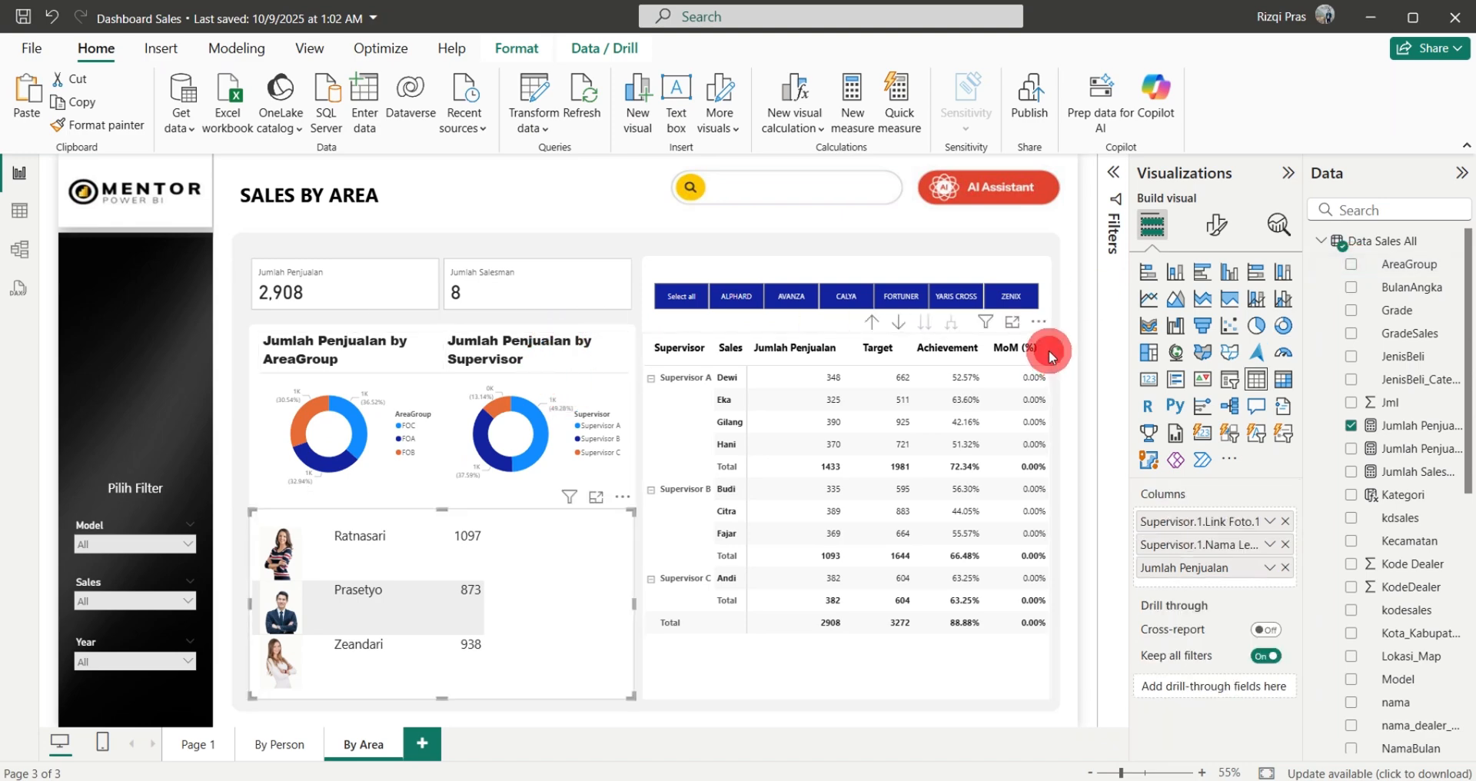
{"action": "left_click", "coordinate": [1050, 354]}
{"action": "left_click", "coordinate": [1286, 522]}
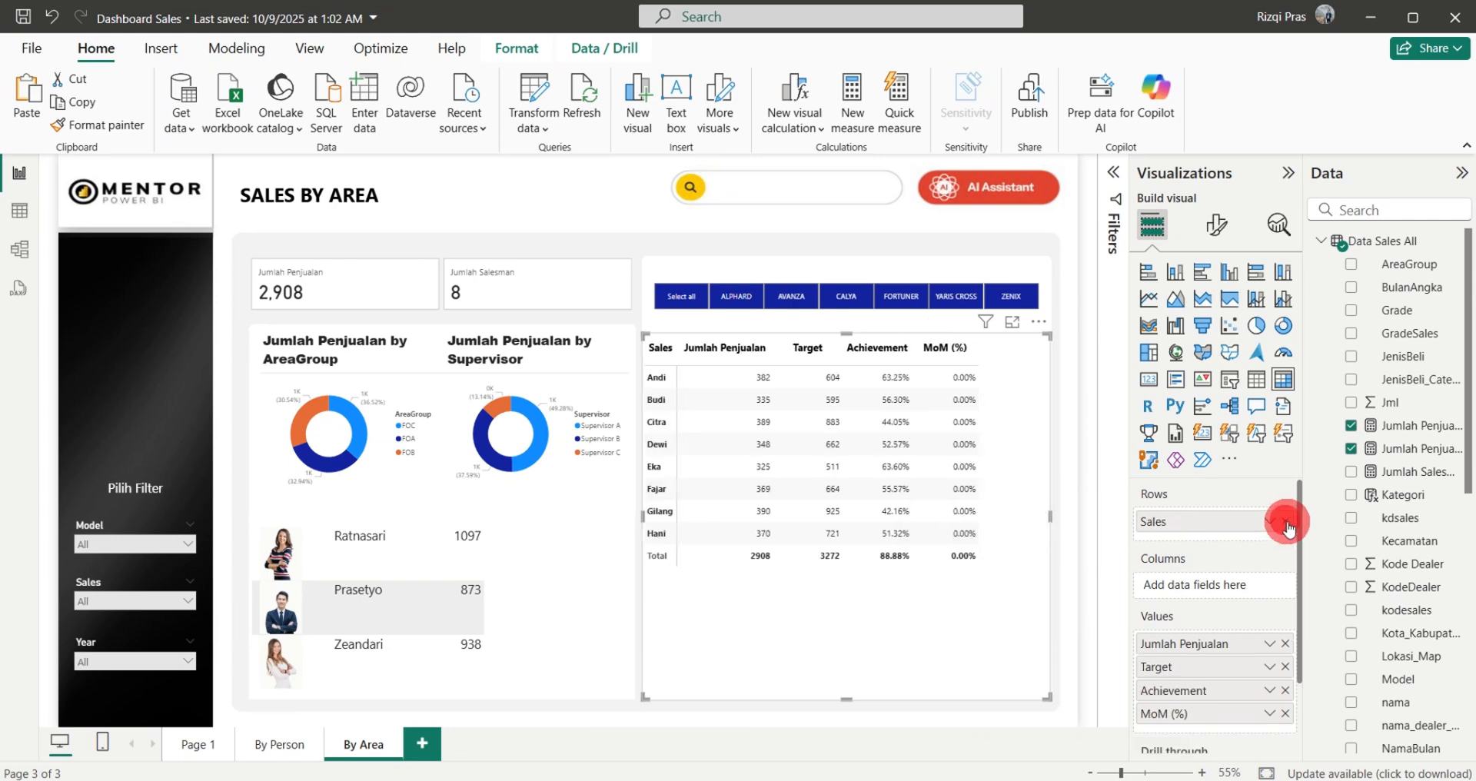
{"action": "left_click", "coordinate": [1287, 523]}
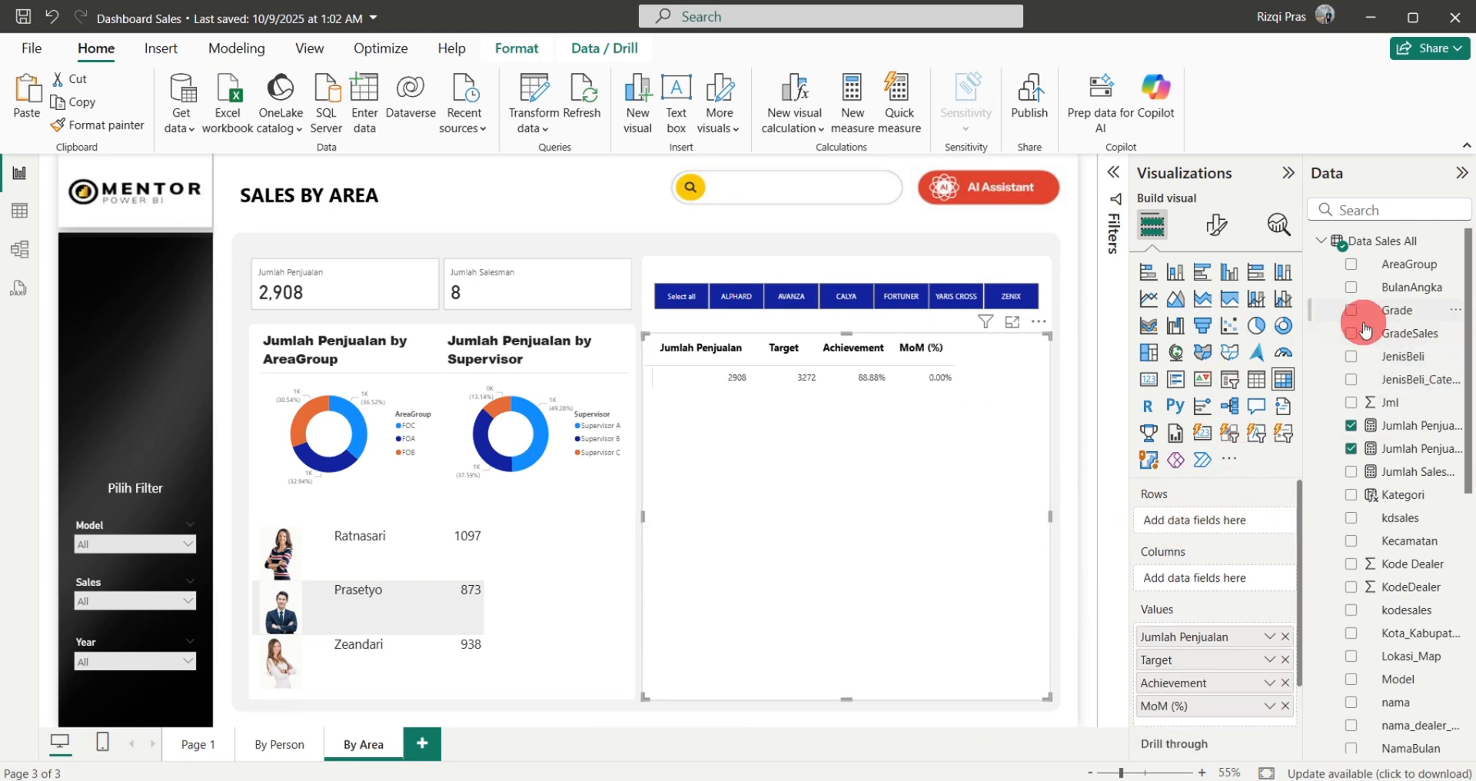
{"action": "left_click", "coordinate": [1351, 265]}
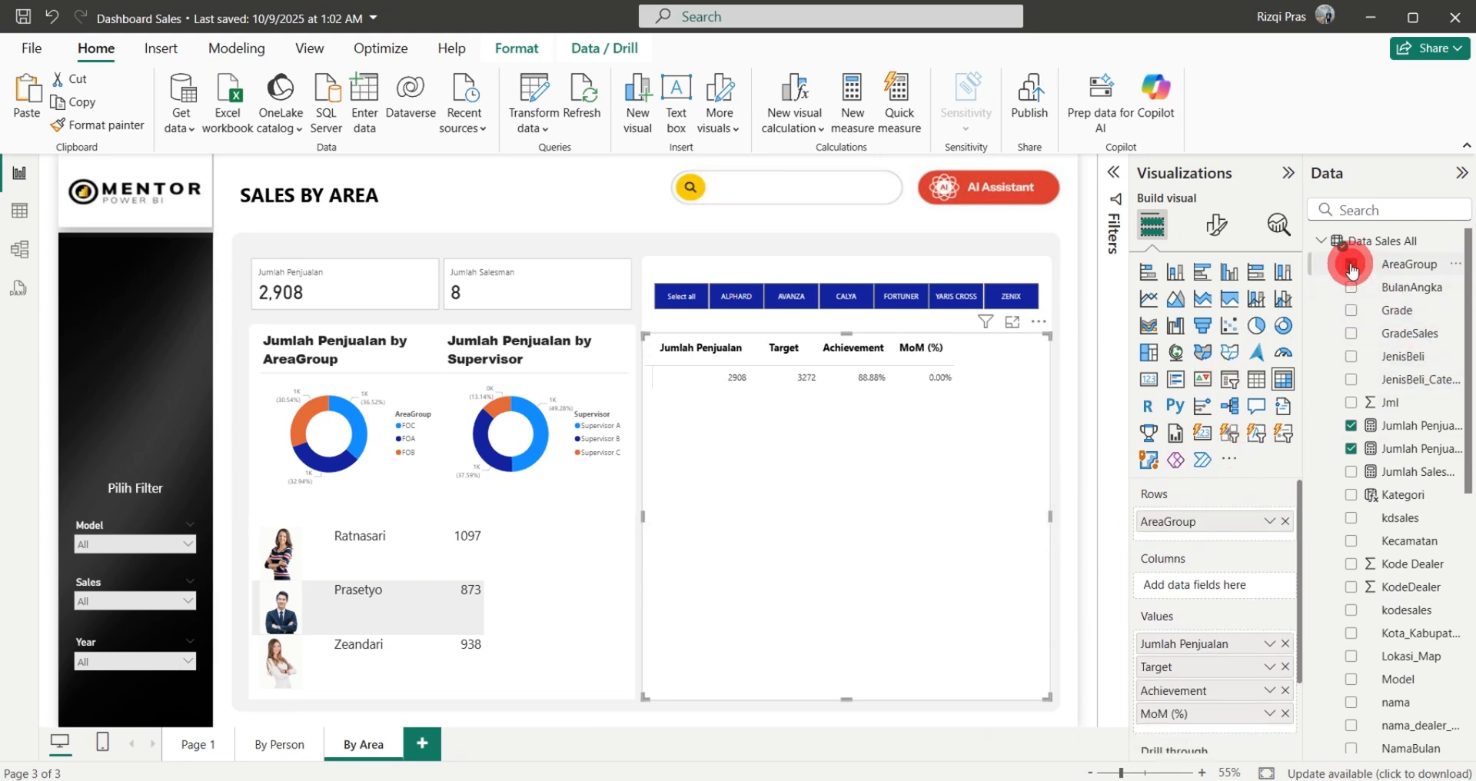
Add Kecamatan to the matrix rows beneath AreaGroup and expand every area down to its districts
{"action": "scroll", "coordinate": [1365, 384], "scroll_direction": "down", "scroll_amount": 2}
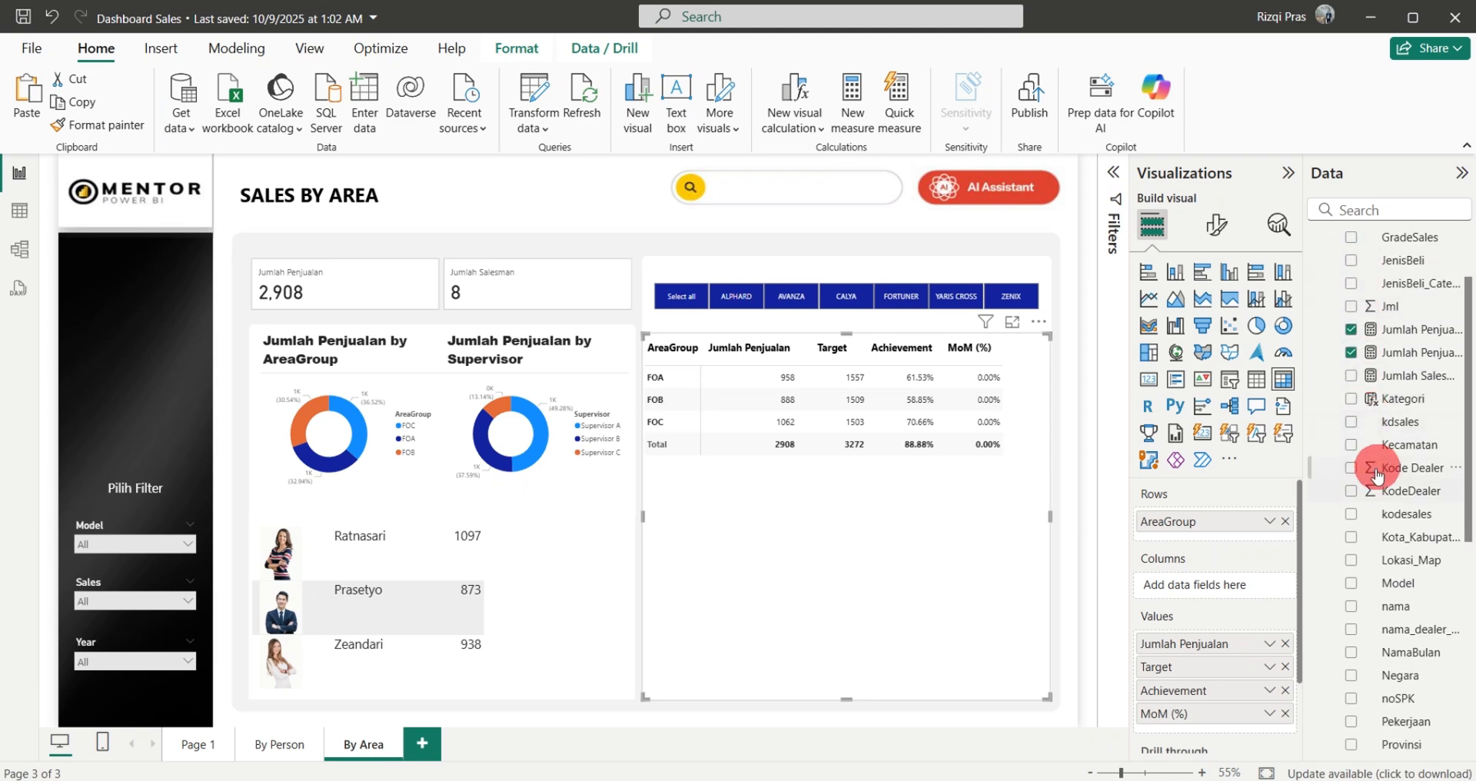
{"action": "left_click", "coordinate": [1351, 444]}
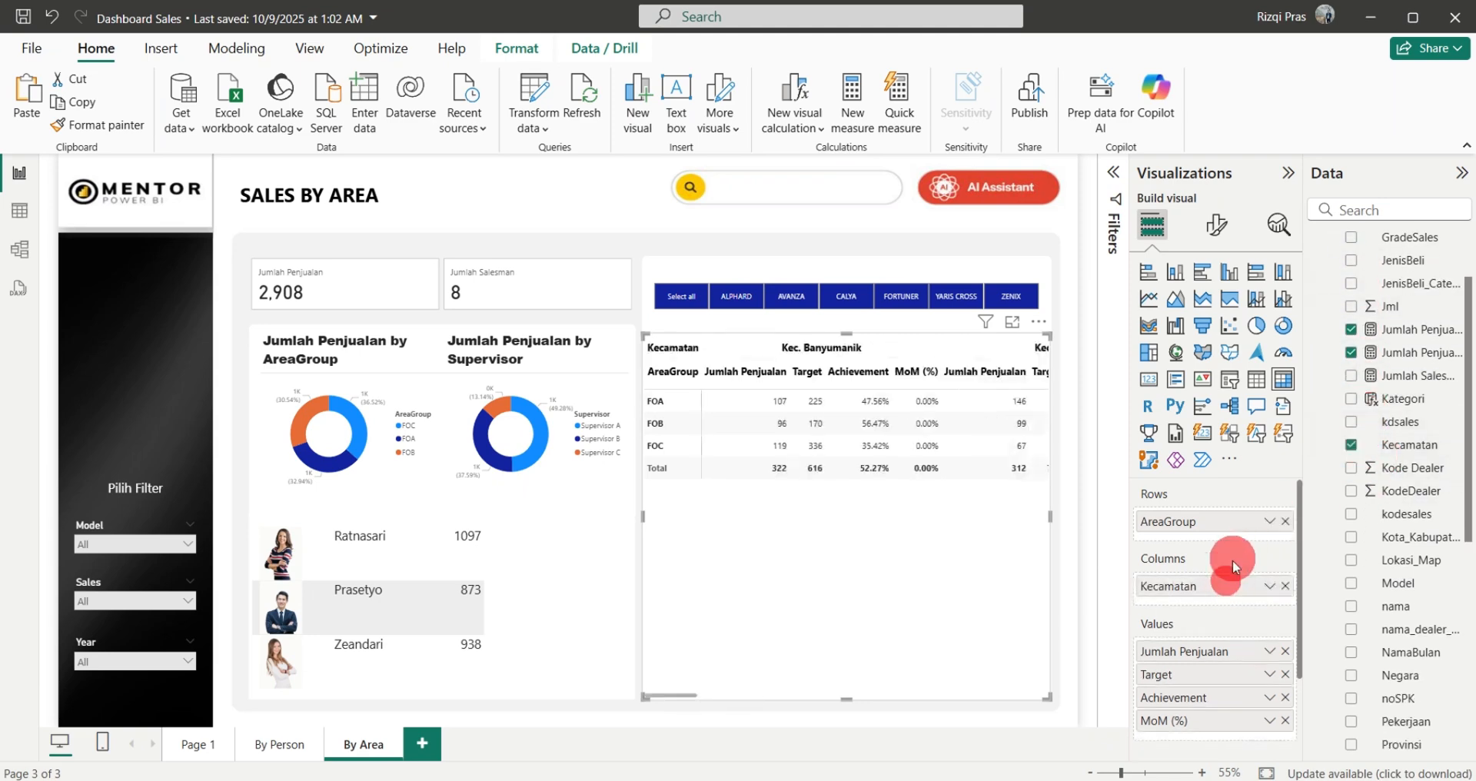
{"action": "left_click_drag", "start_coordinate": [1233, 566], "coordinate": [1138, 531]}
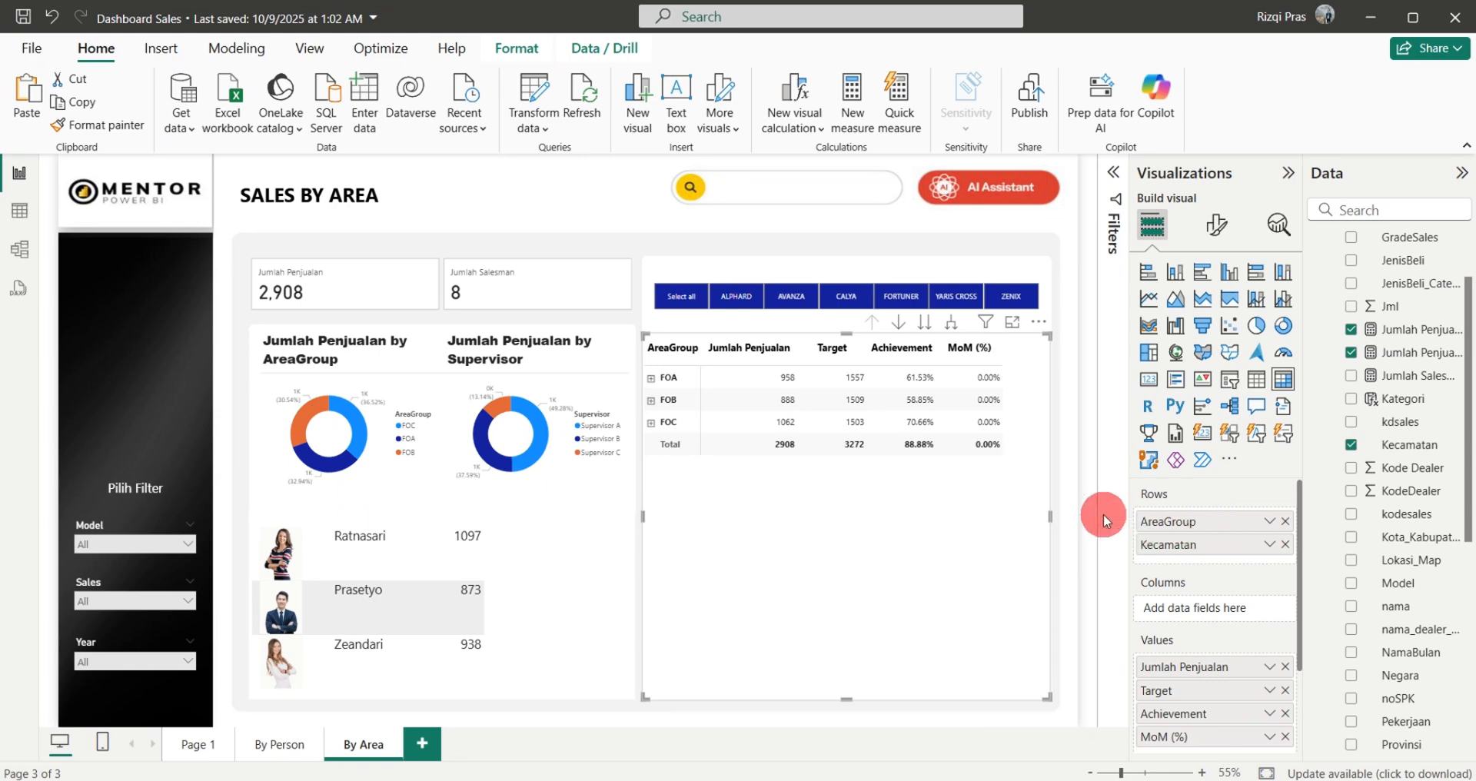
{"action": "left_click", "coordinate": [951, 322]}
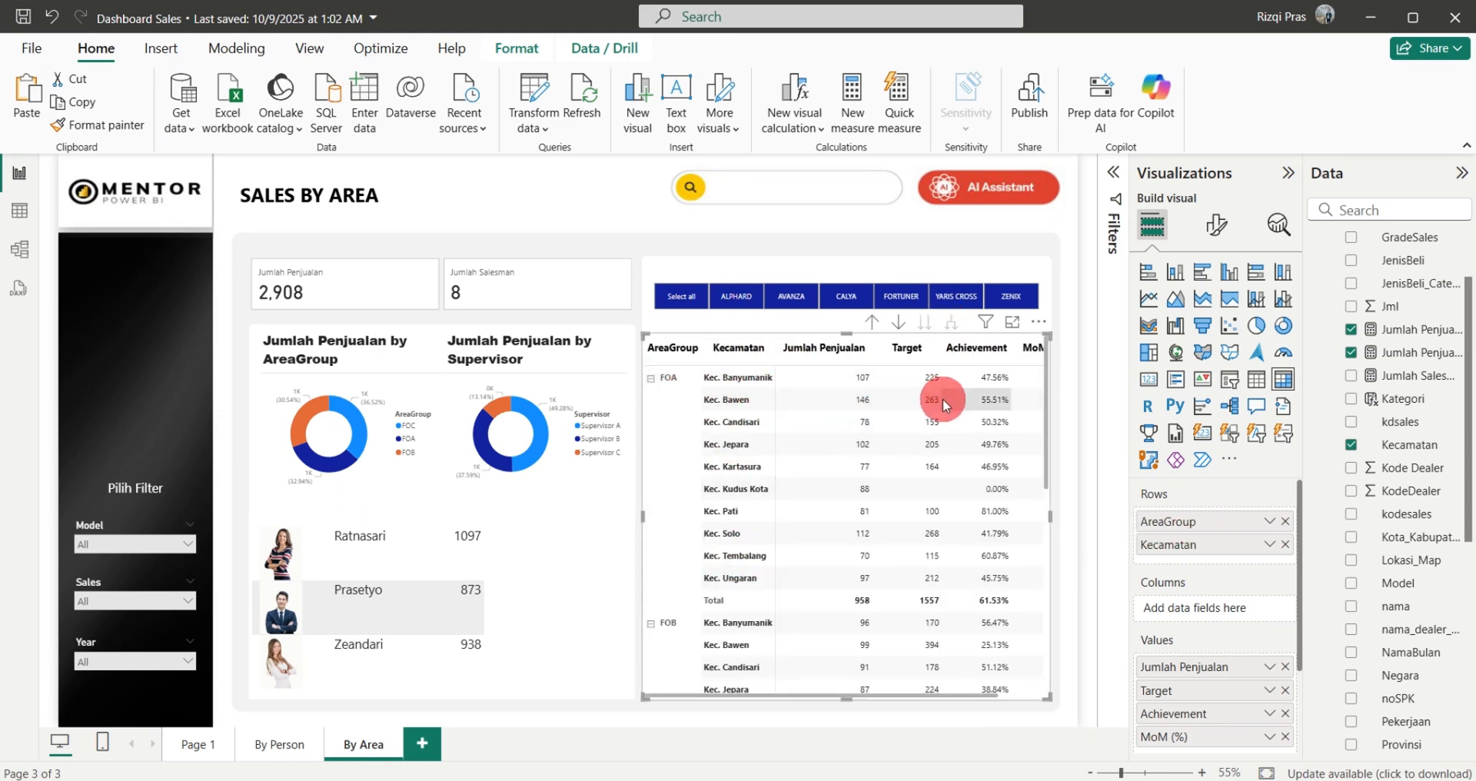
{"action": "scroll", "coordinate": [769, 461], "scroll_direction": "down", "scroll_amount": 1}
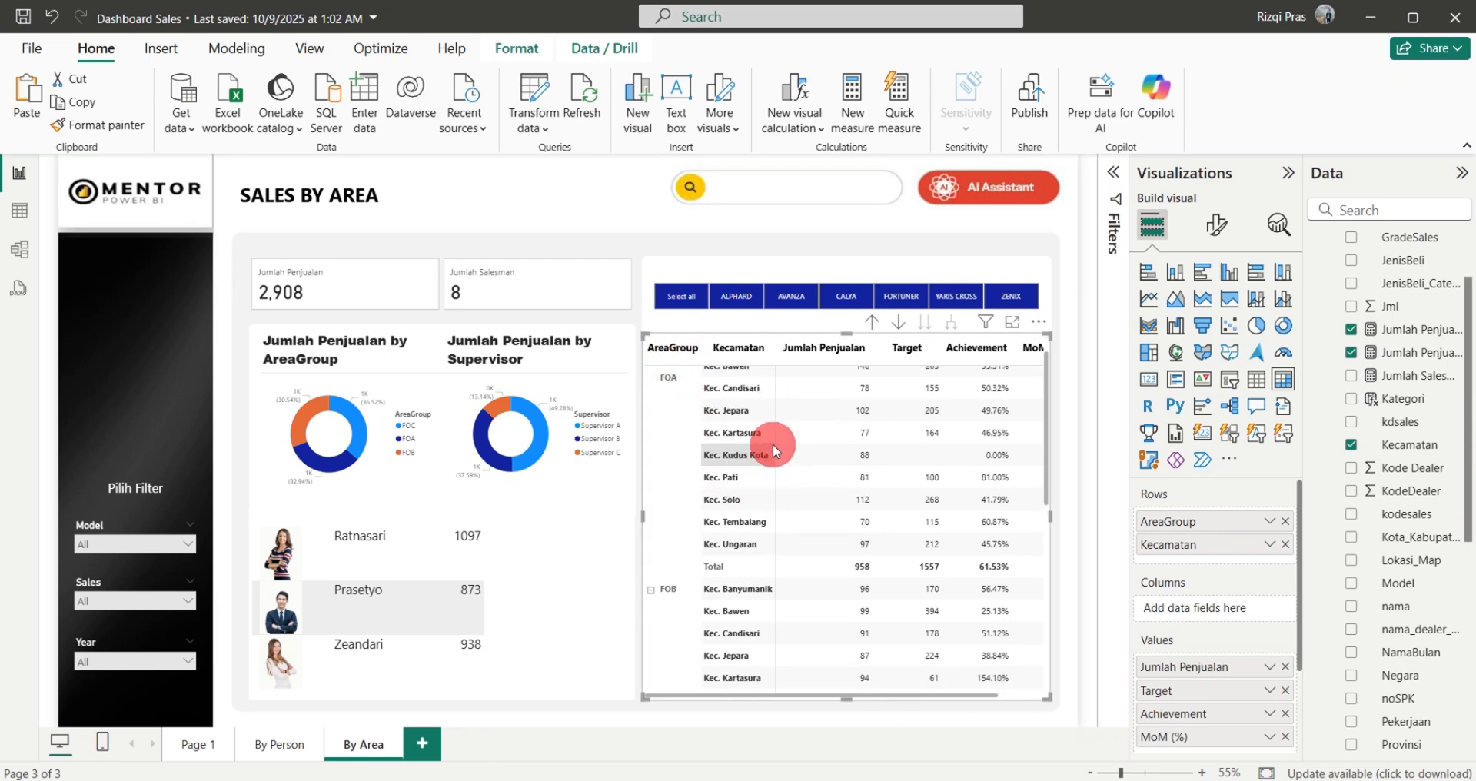
{"action": "scroll", "coordinate": [773, 444], "scroll_direction": "up", "scroll_amount": 1}
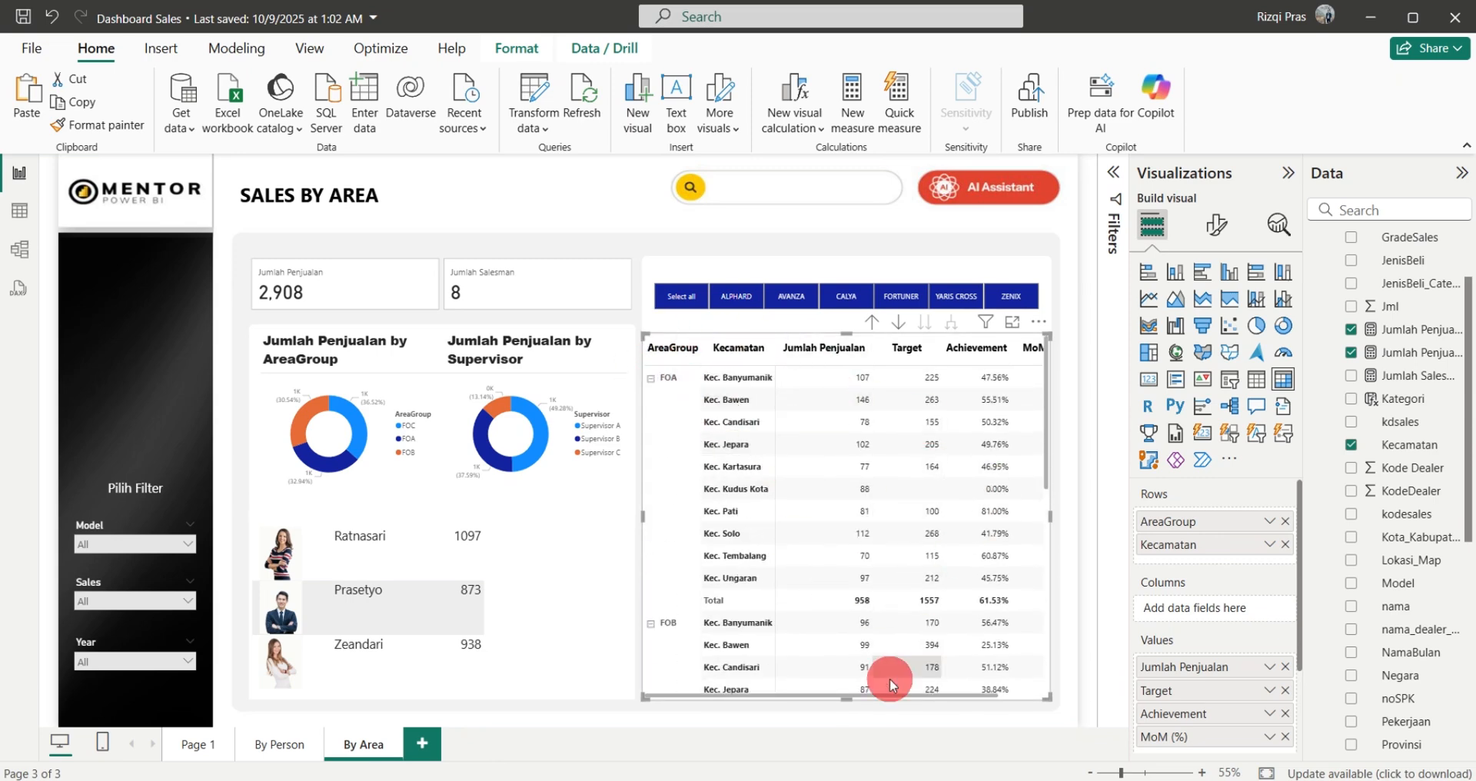
Delete the supervisor photo table and extend the white background panel behind the donut charts down over the freed area
{"action": "left_click", "coordinate": [510, 566]}
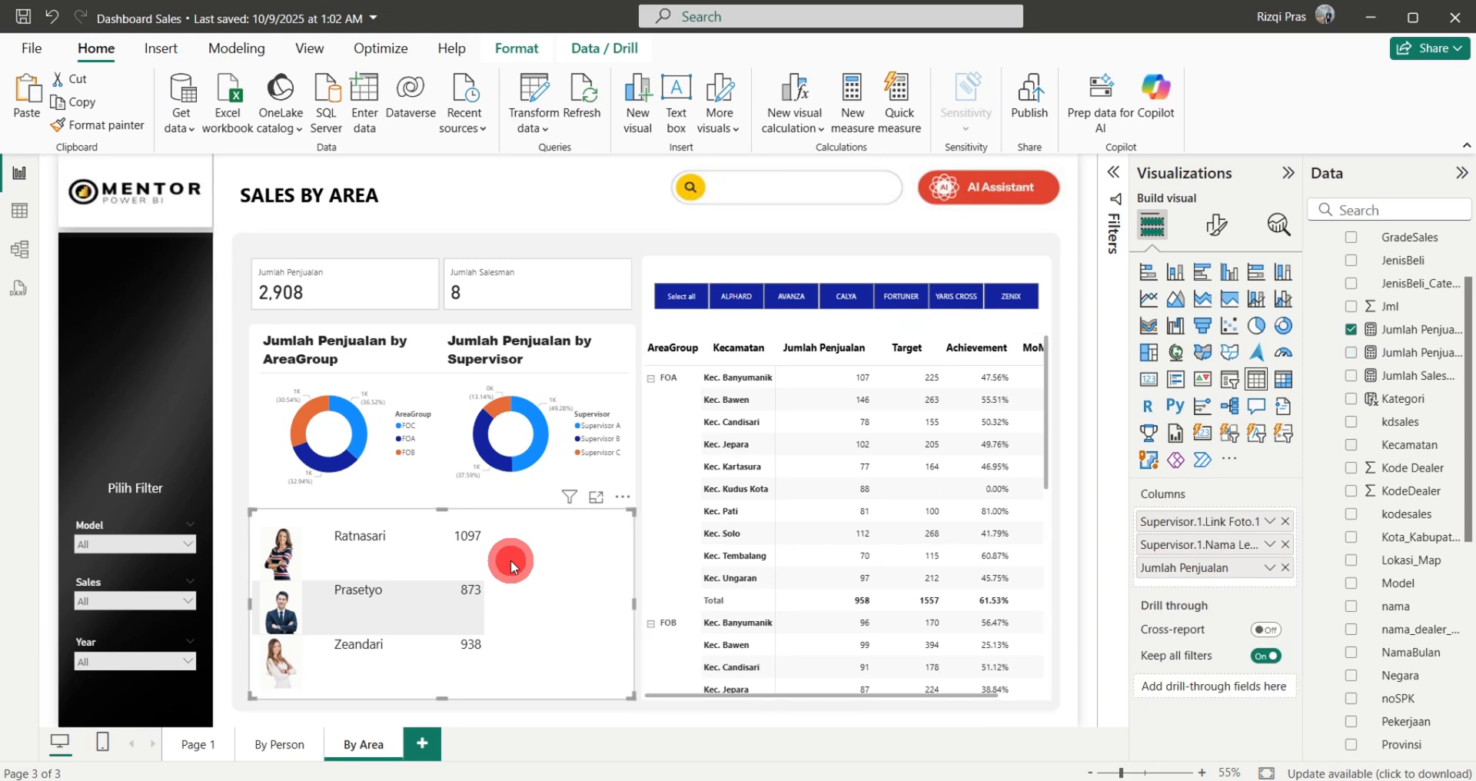
{"action": "key", "text": "Delete"}
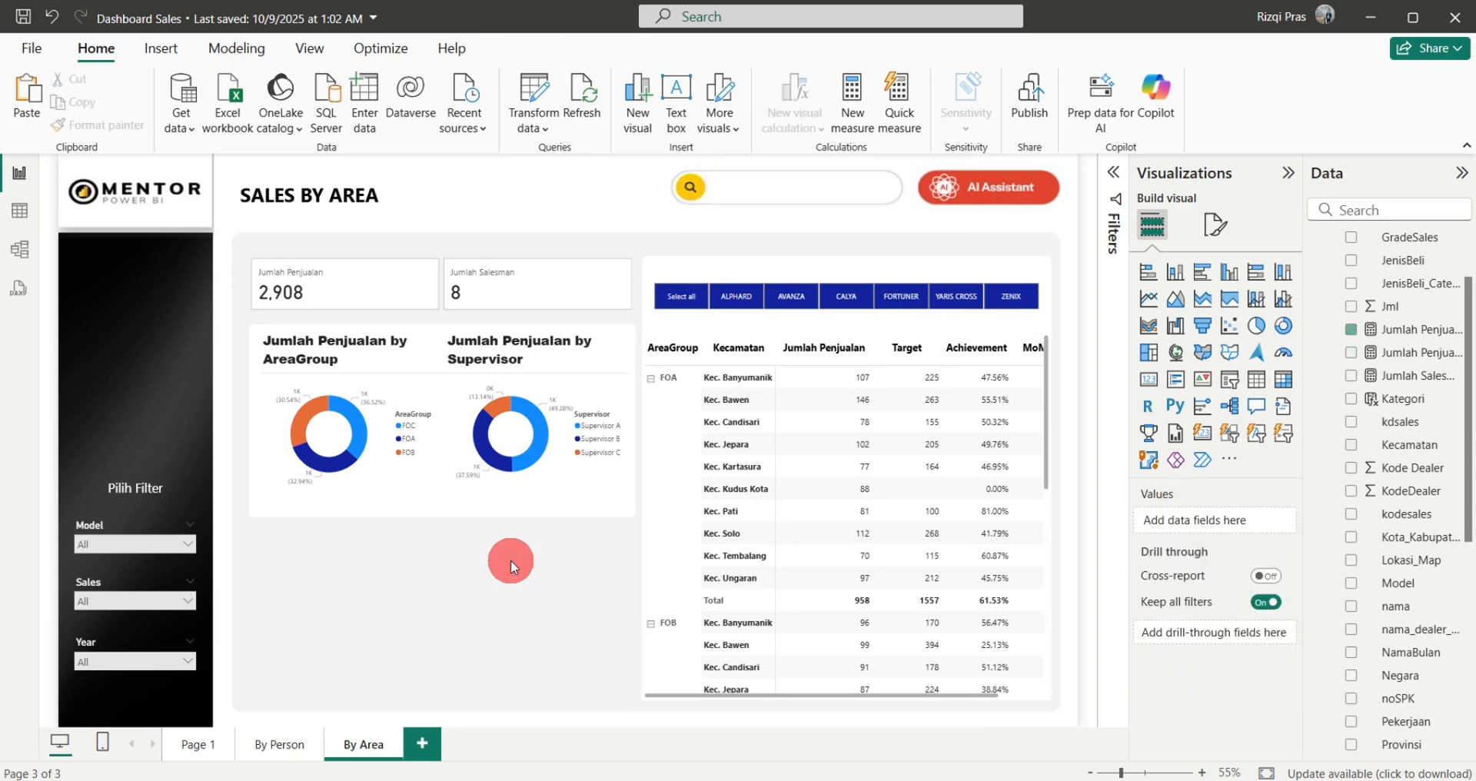
{"action": "left_click", "coordinate": [368, 511]}
{"action": "left_click_drag", "start_coordinate": [442, 513], "coordinate": [443, 699]}
{"action": "left_click", "coordinate": [245, 639]}
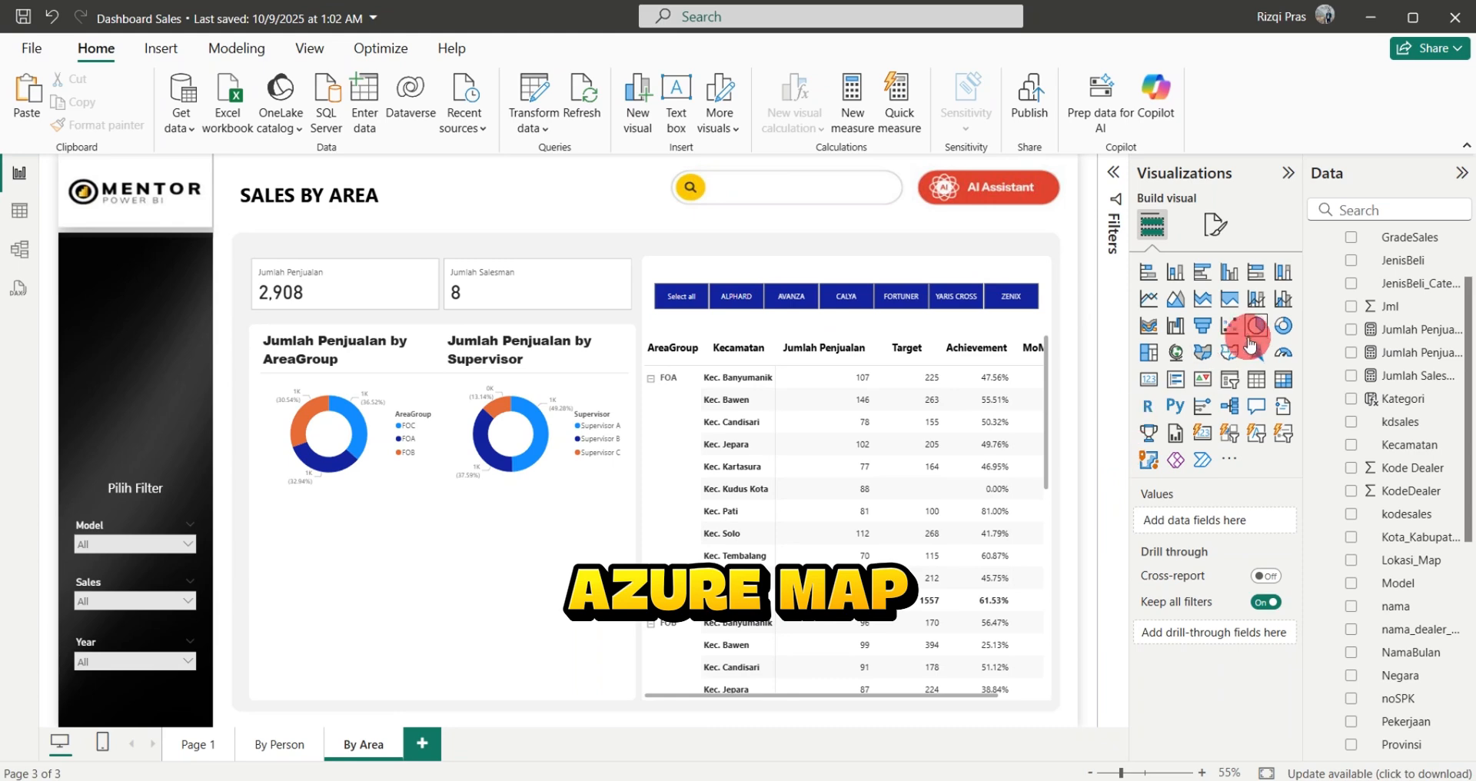
Insert an Azure map visual and fit it into the empty space below the two donut charts
{"action": "left_click", "coordinate": [1258, 357]}
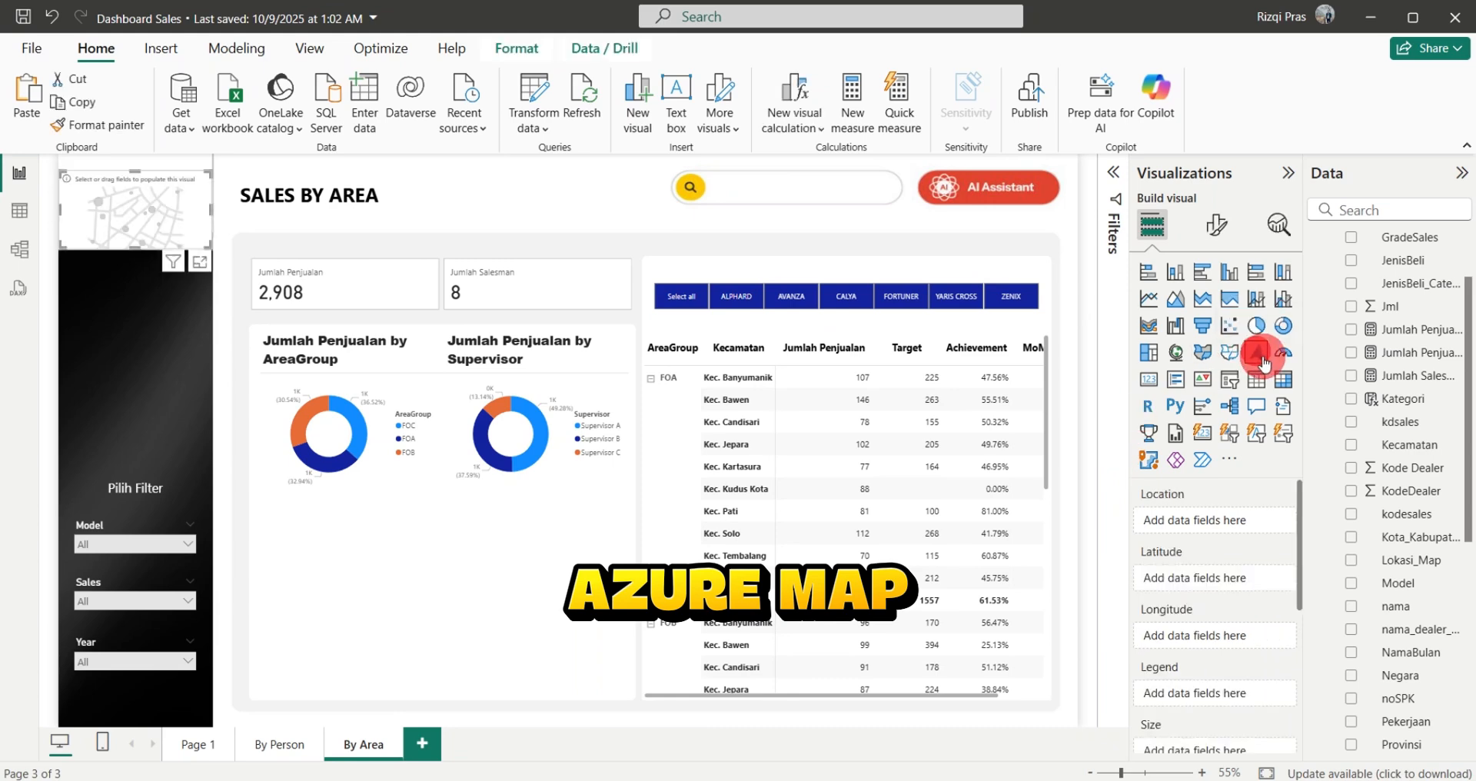
{"action": "left_click_drag", "start_coordinate": [132, 229], "coordinate": [333, 546]}
{"action": "left_click_drag", "start_coordinate": [400, 585], "coordinate": [624, 697]}
{"action": "left_click_drag", "start_coordinate": [430, 639], "coordinate": [432, 626]}
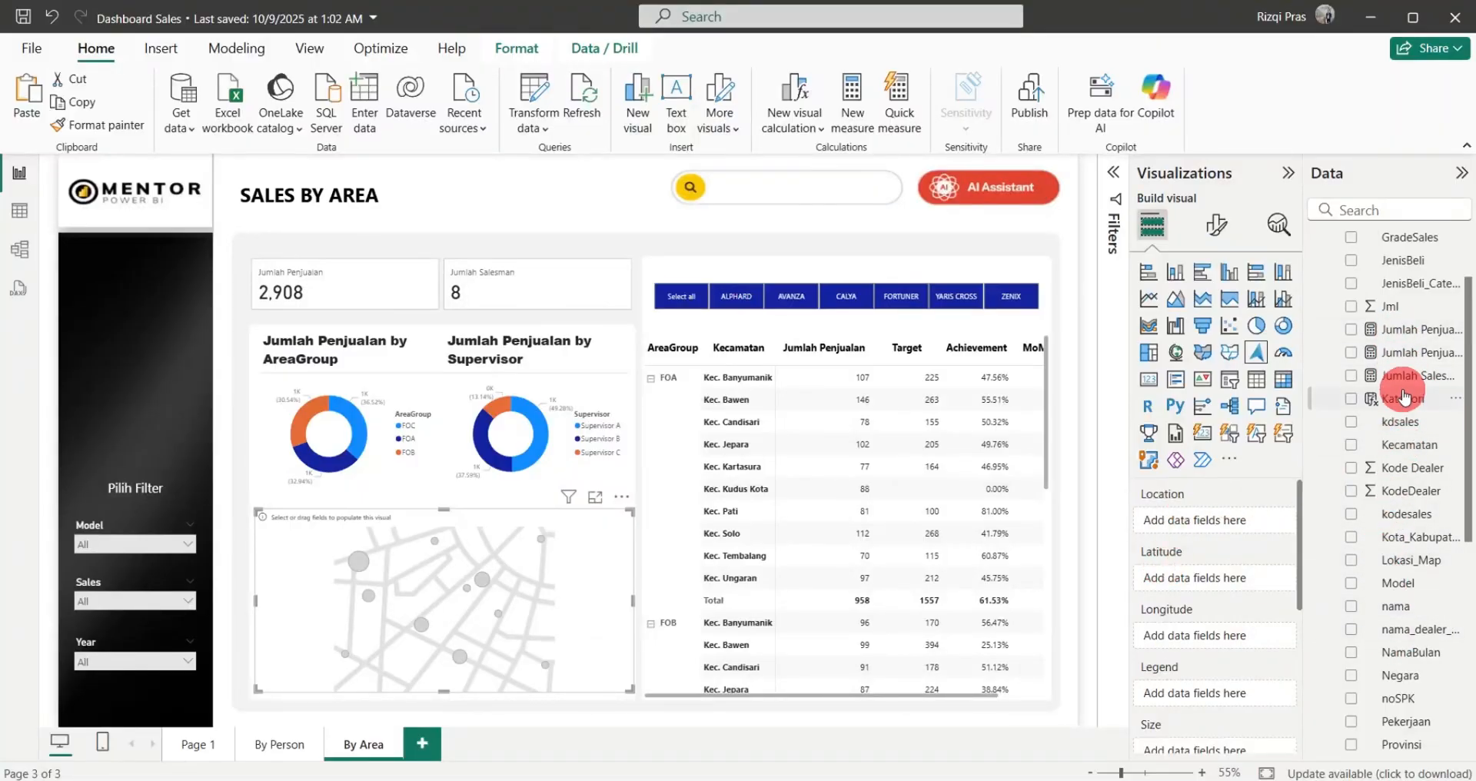
Assign the Kecamatan field as the Azure map's location to plot the districts
{"action": "left_click", "coordinate": [1410, 447]}
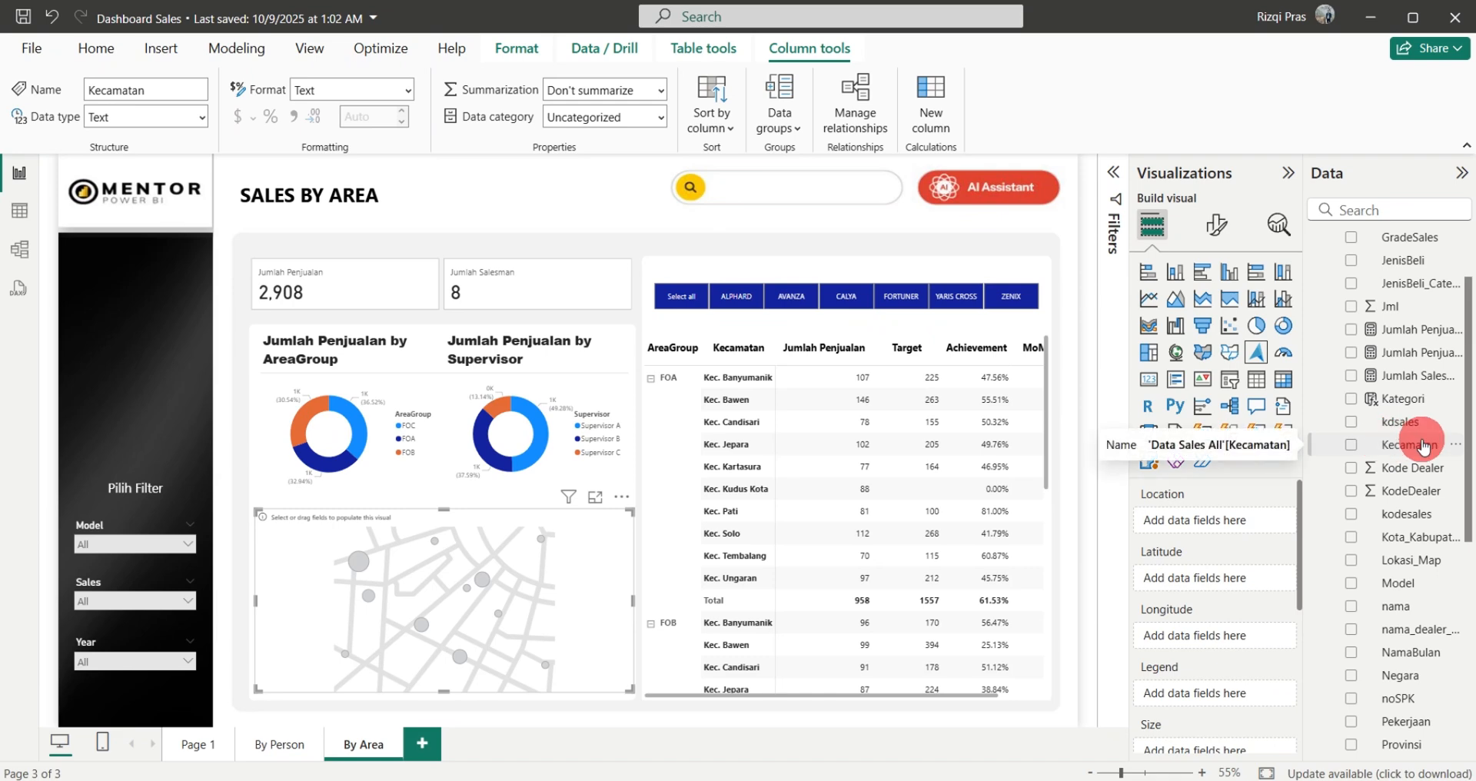
{"action": "left_click_drag", "start_coordinate": [1422, 445], "coordinate": [1259, 519]}
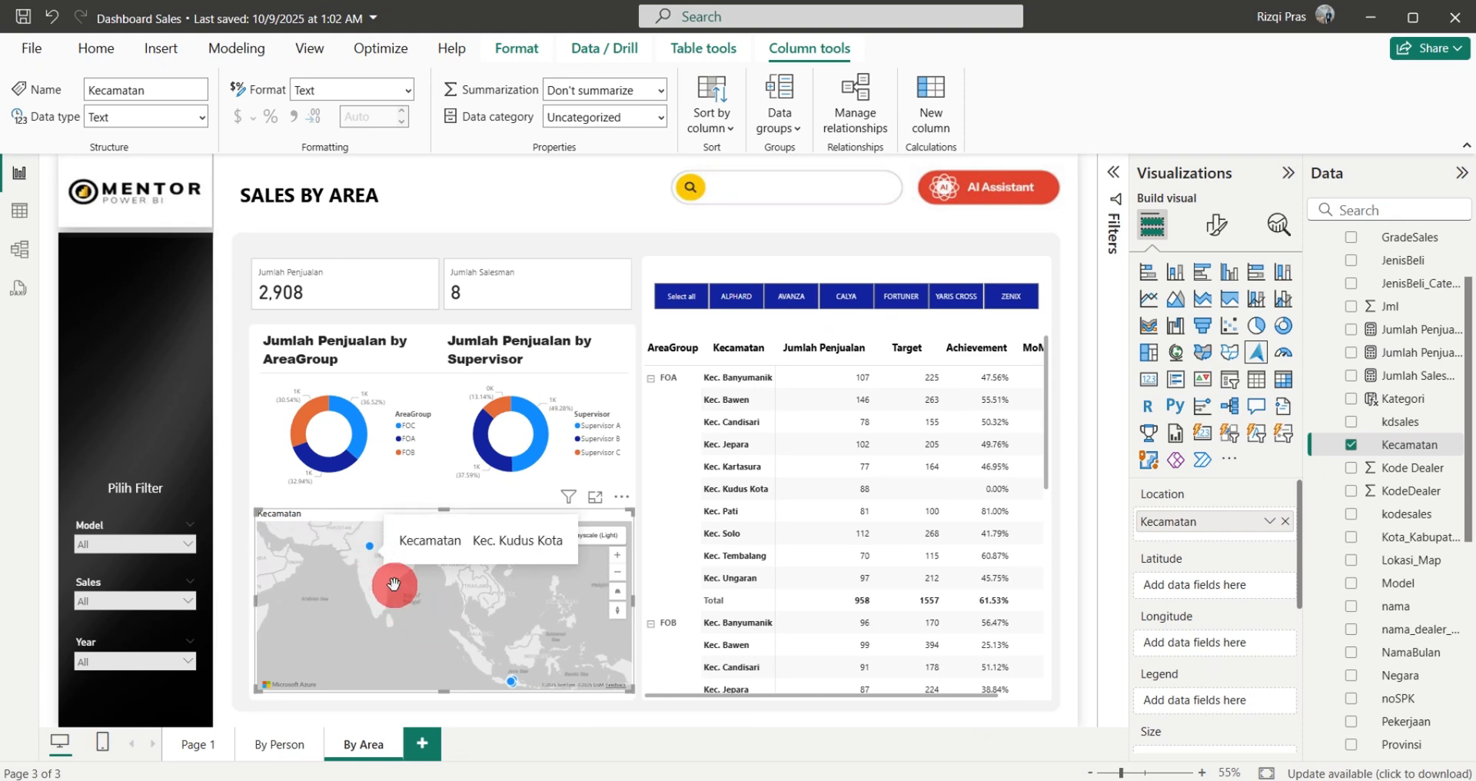
{"action": "left_click_drag", "start_coordinate": [381, 588], "coordinate": [347, 552]}
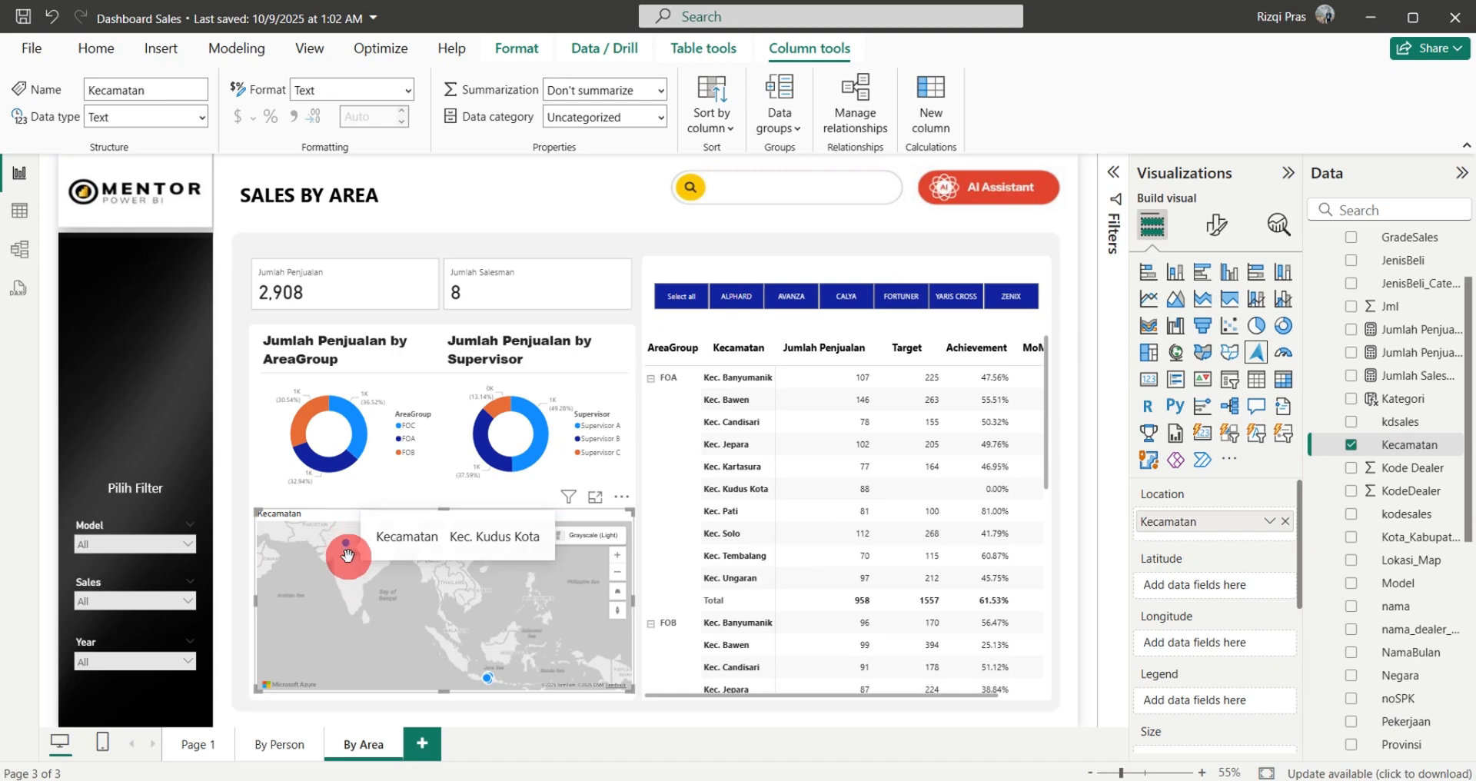
{"action": "left_click_drag", "start_coordinate": [461, 623], "coordinate": [392, 534]}
{"action": "left_click_drag", "start_coordinate": [453, 606], "coordinate": [615, 563]}
{"action": "left_click", "coordinate": [617, 557]}
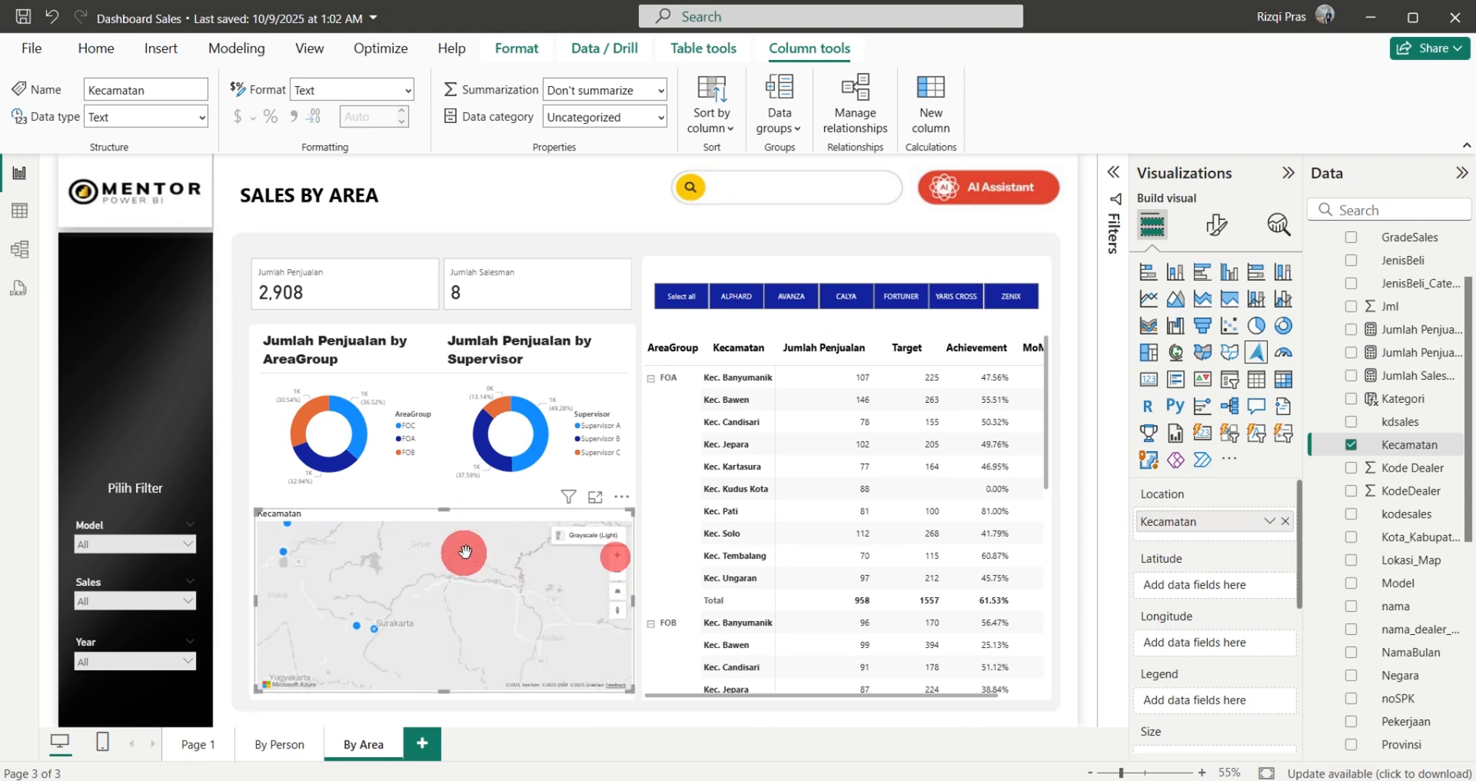
{"action": "left_click_drag", "start_coordinate": [463, 555], "coordinate": [514, 592]}
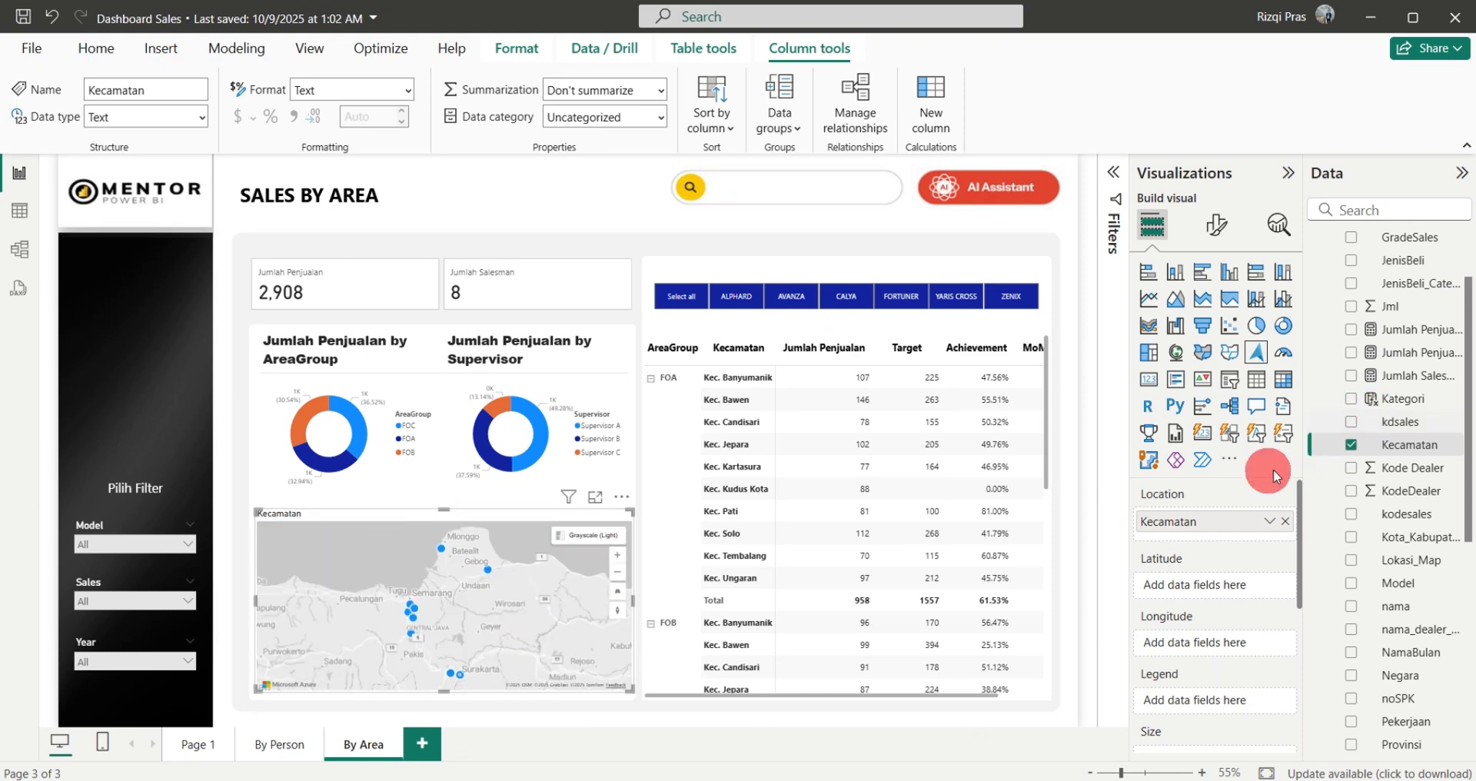
Replace Kecamatan with Kota_Kabupaten as the Azure map's location field and centre the map on the plotted regencies
{"action": "left_click", "coordinate": [1352, 446]}
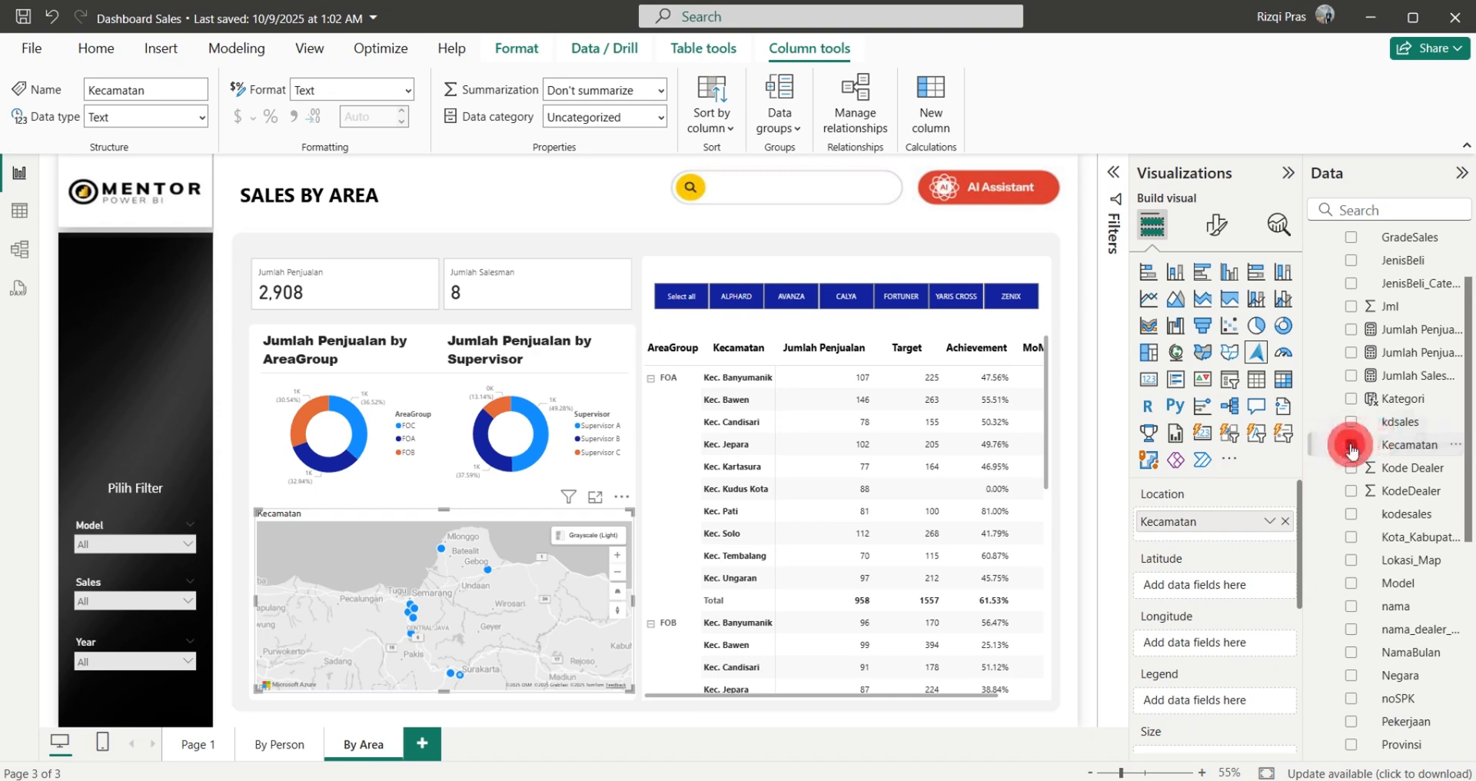
{"action": "left_click_drag", "start_coordinate": [1385, 535], "coordinate": [1196, 520]}
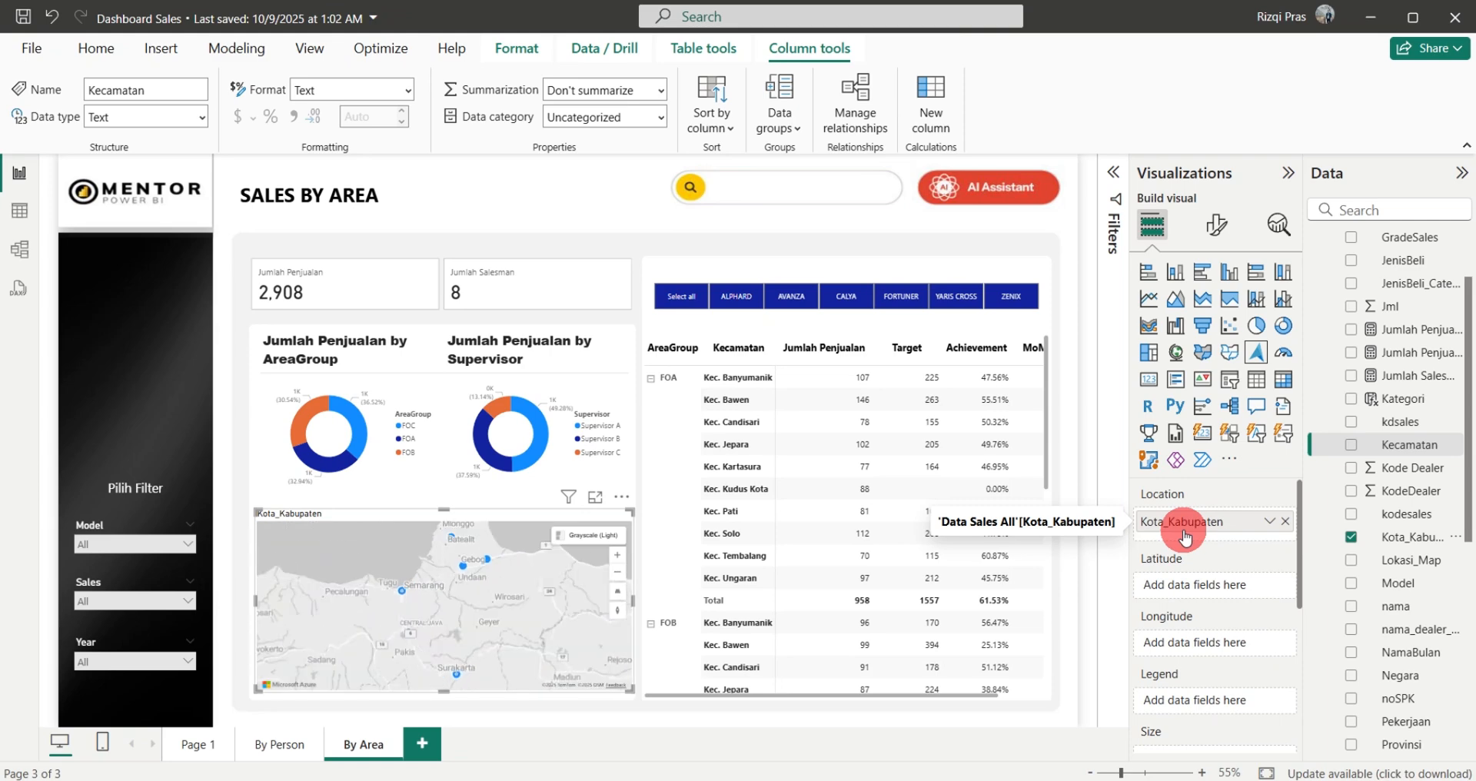
{"action": "left_click_drag", "start_coordinate": [495, 596], "coordinate": [495, 613]}
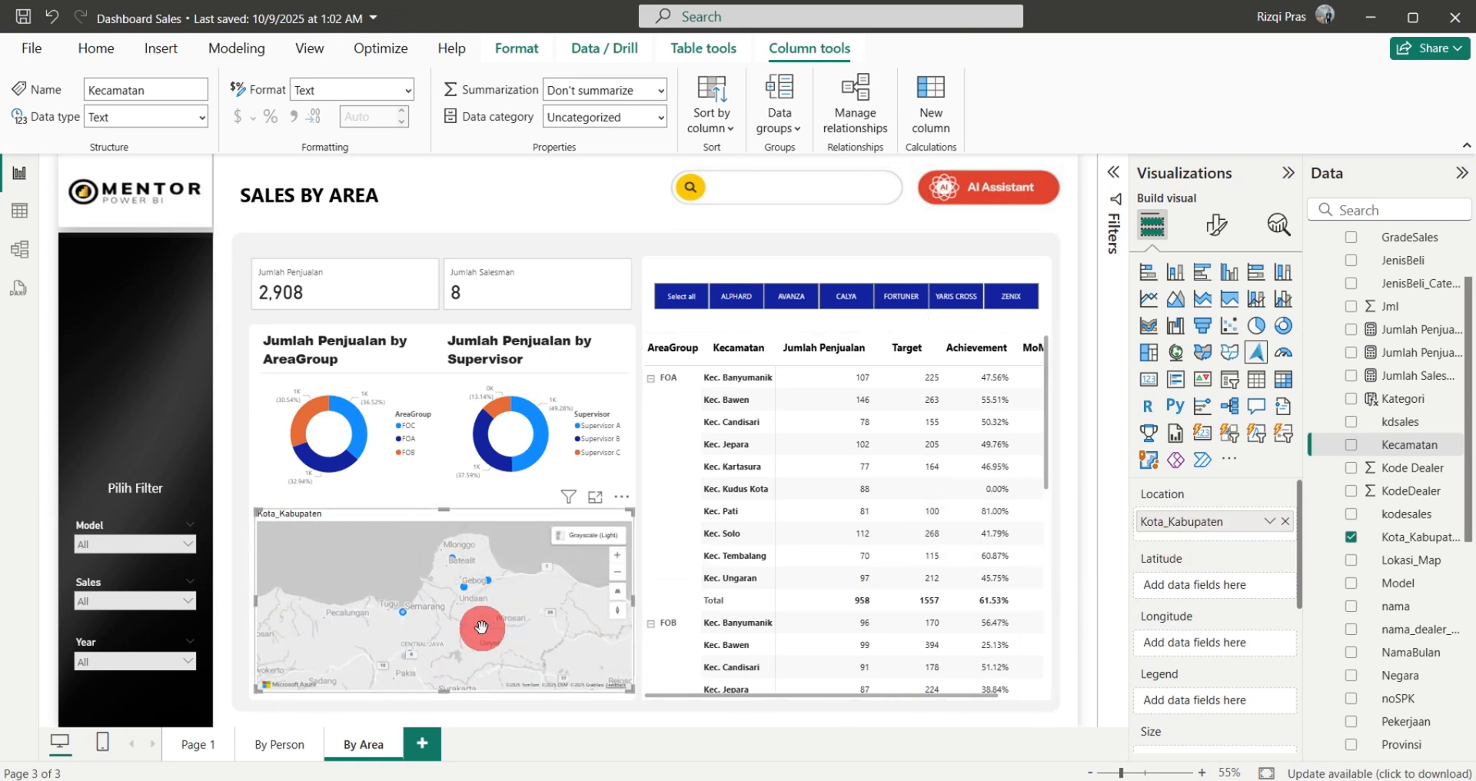
{"action": "left_click_drag", "start_coordinate": [477, 626], "coordinate": [472, 594]}
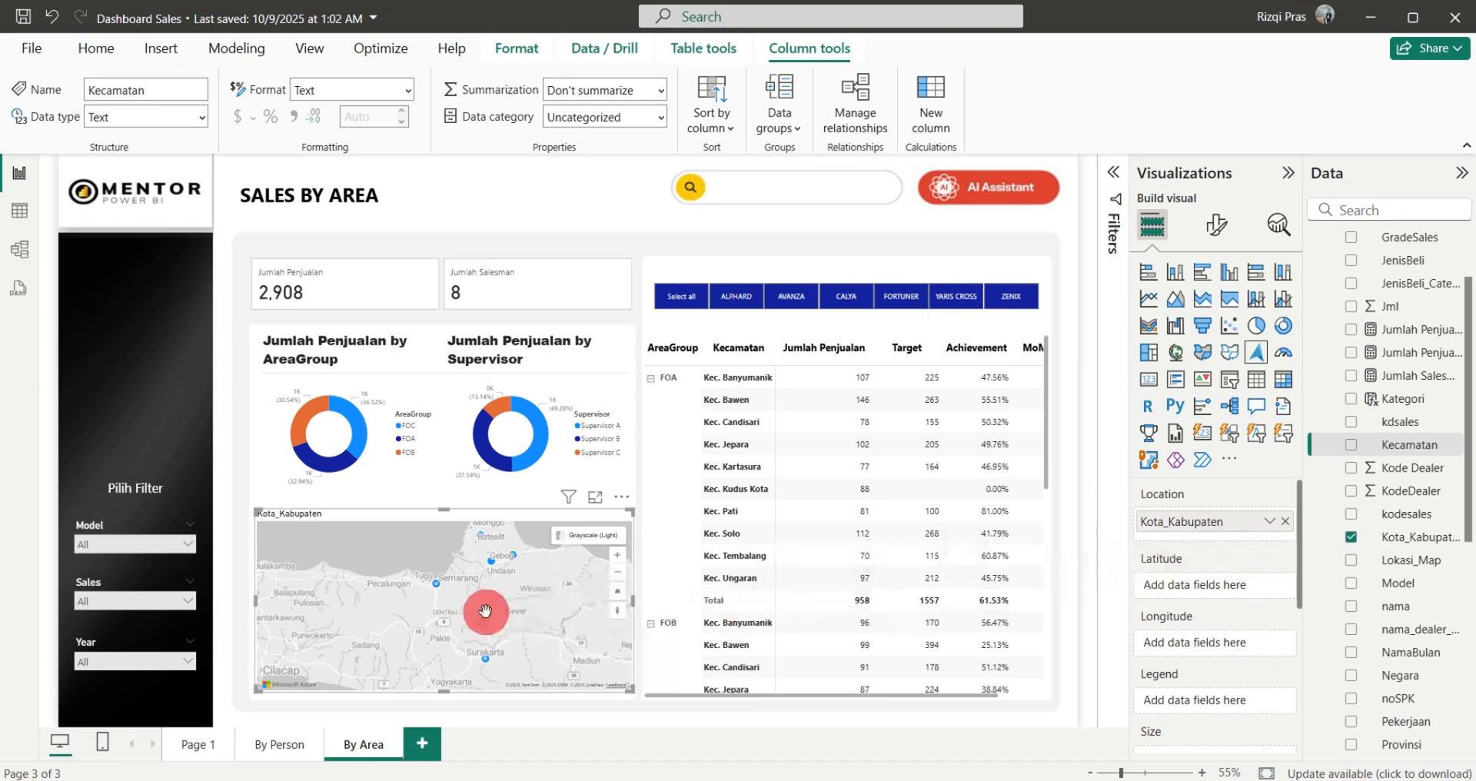
{"action": "left_click_drag", "start_coordinate": [485, 613], "coordinate": [464, 613]}
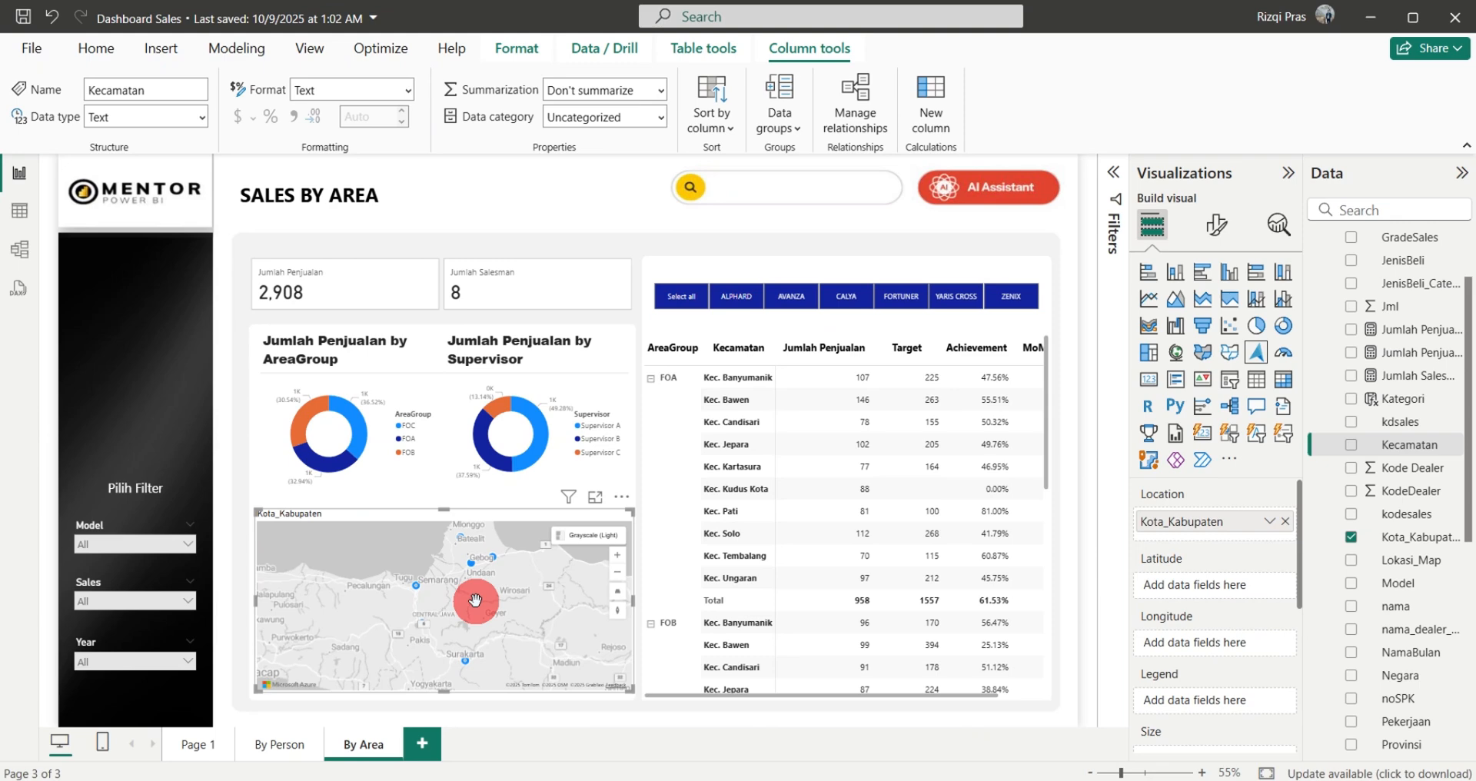
{"action": "left_click_drag", "start_coordinate": [441, 552], "coordinate": [427, 603]}
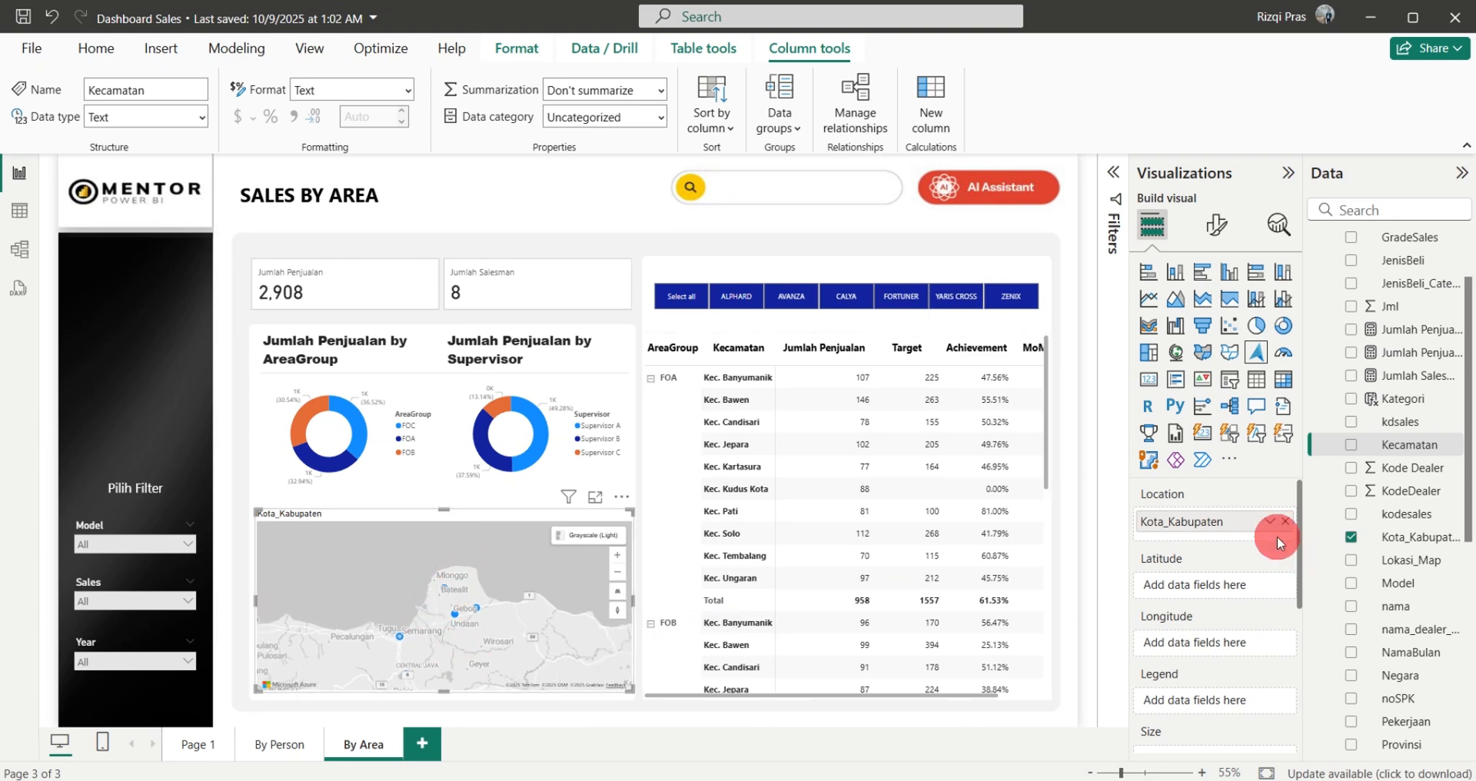
{"action": "left_click_drag", "start_coordinate": [513, 645], "coordinate": [413, 595]}
Try Kota_Kabupaten as the Azure map's legend field to colour the location markers by regency
{"action": "left_click_drag", "start_coordinate": [1302, 527], "coordinate": [1302, 572]}
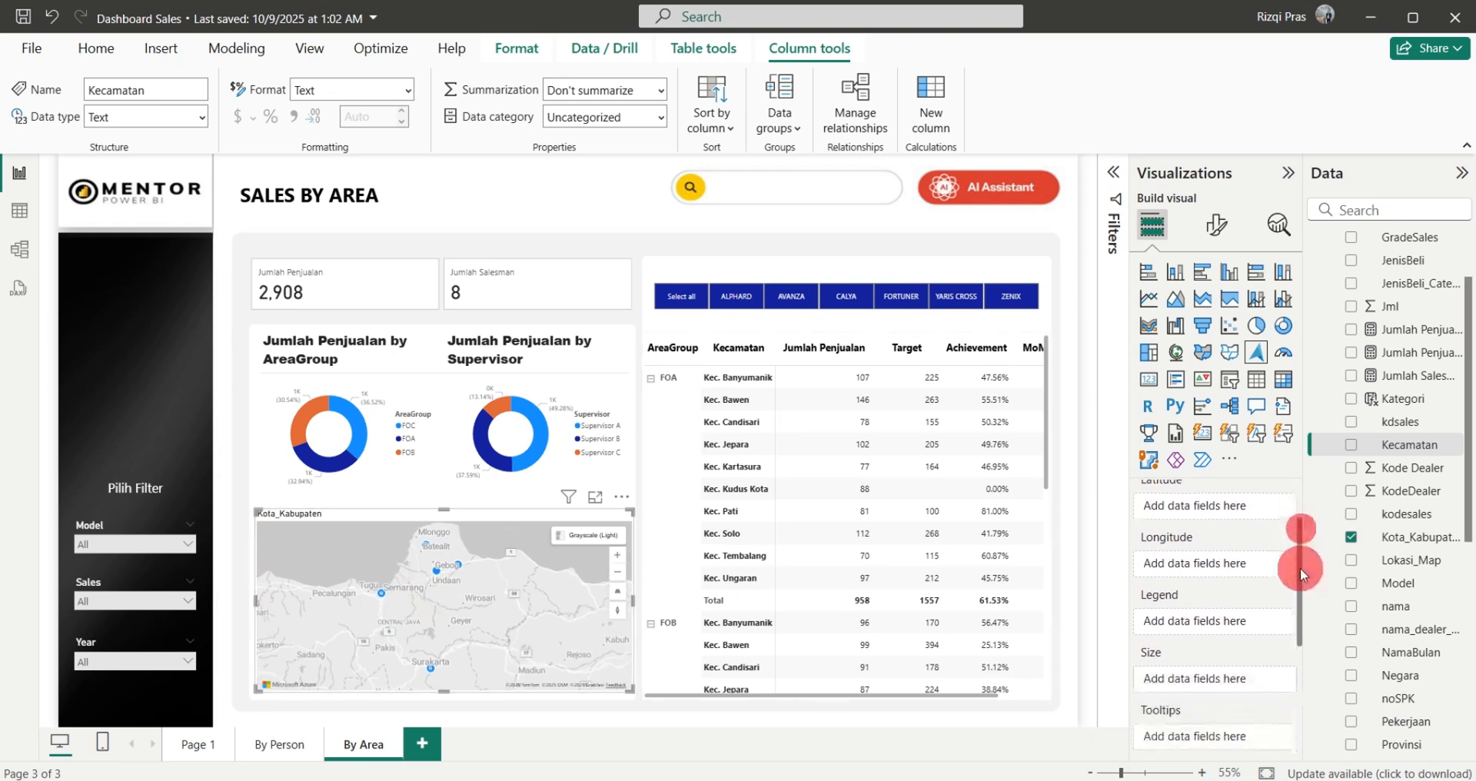
{"action": "left_click", "coordinate": [1352, 536]}
{"action": "left_click_drag", "start_coordinate": [1413, 537], "coordinate": [1233, 596]}
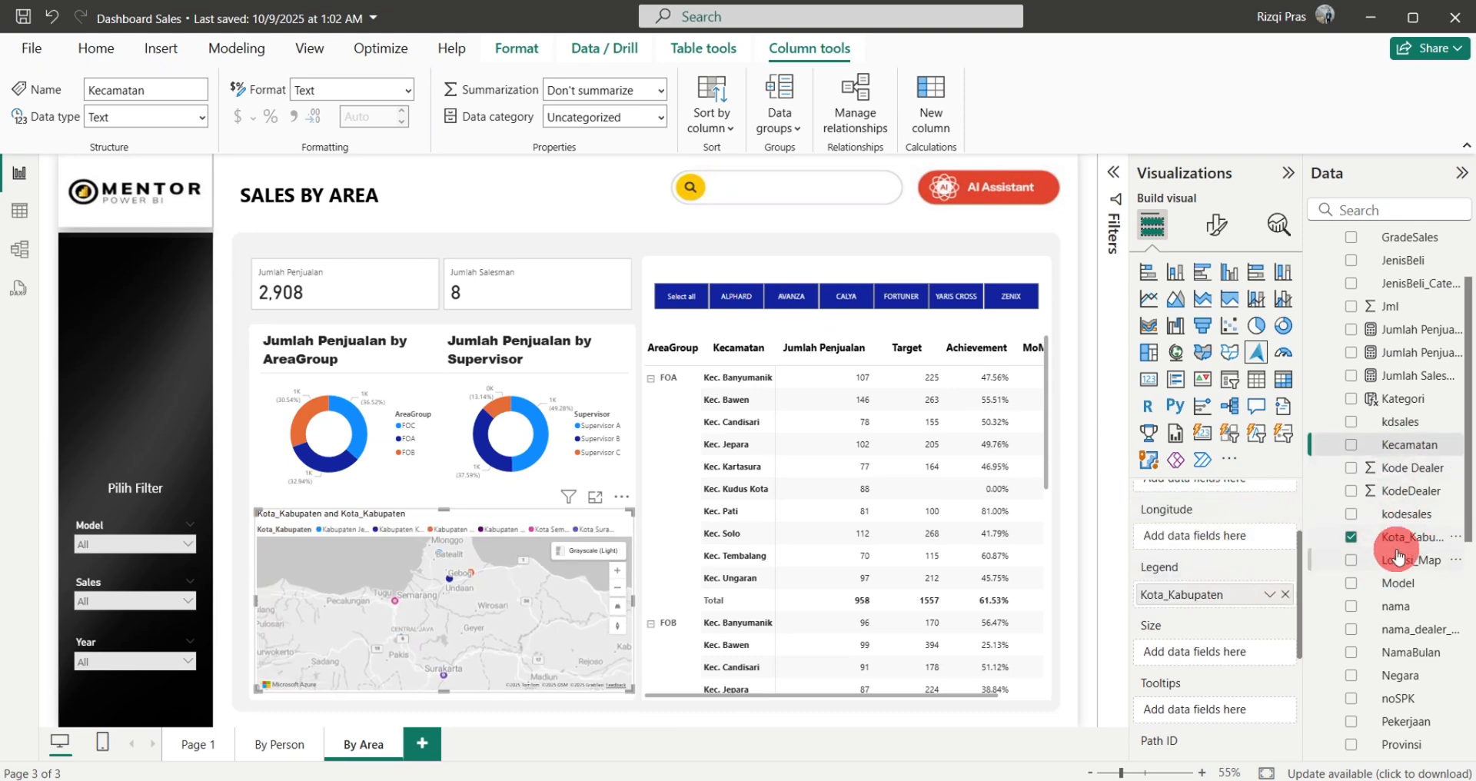
{"action": "left_click_drag", "start_coordinate": [450, 609], "coordinate": [482, 606]}
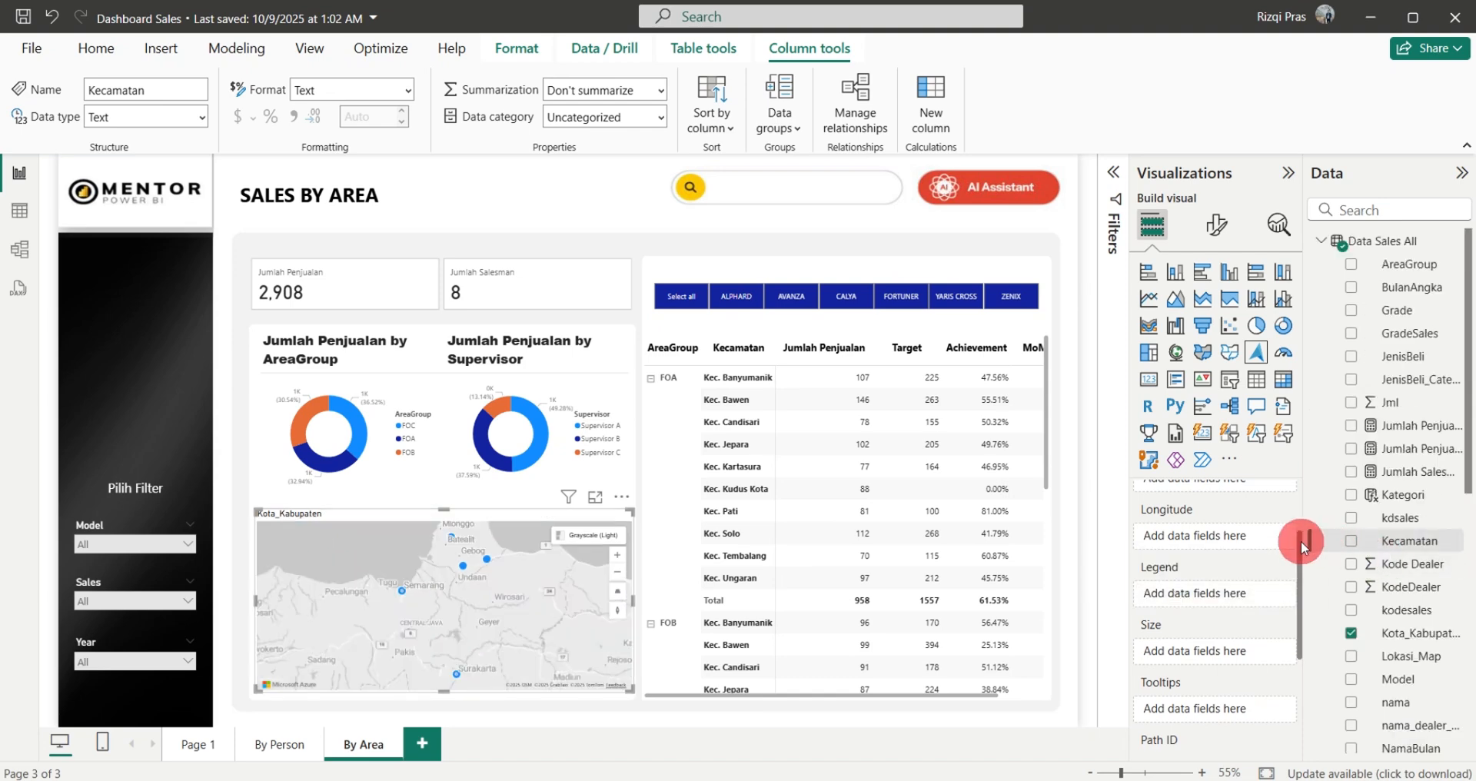
Assign the Jumlah Penjualan measure as the Azure map's bubble size
{"action": "left_click_drag", "start_coordinate": [1299, 539], "coordinate": [1299, 583]}
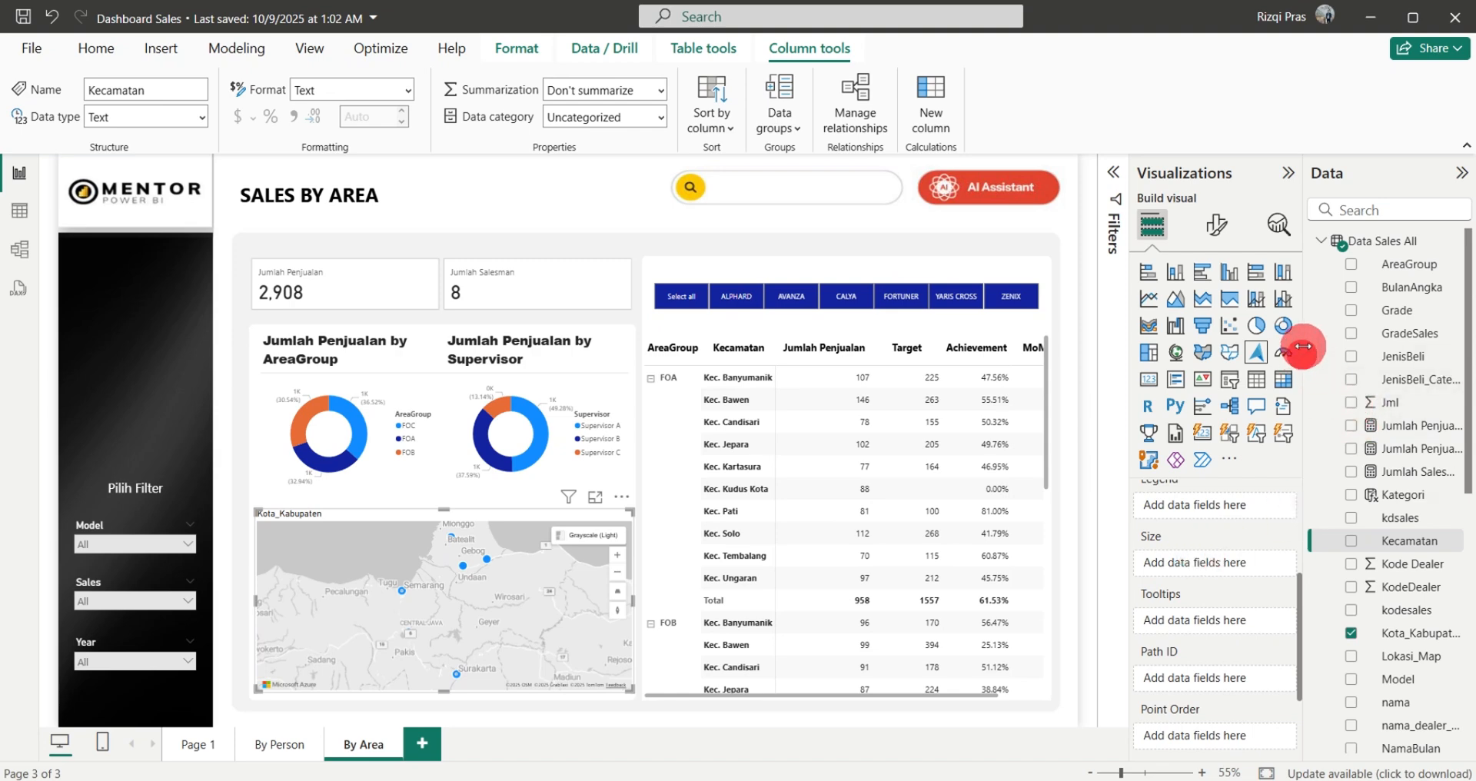
{"action": "mouse_move", "coordinate": [1303, 347]}
{"action": "left_mouse_down"}
{"action": "mouse_move", "coordinate": [1222, 346]}
{"action": "mouse_move", "coordinate": [1305, 350]}
{"action": "left_mouse_up"}
{"action": "left_click_drag", "start_coordinate": [1403, 422], "coordinate": [1226, 564]}
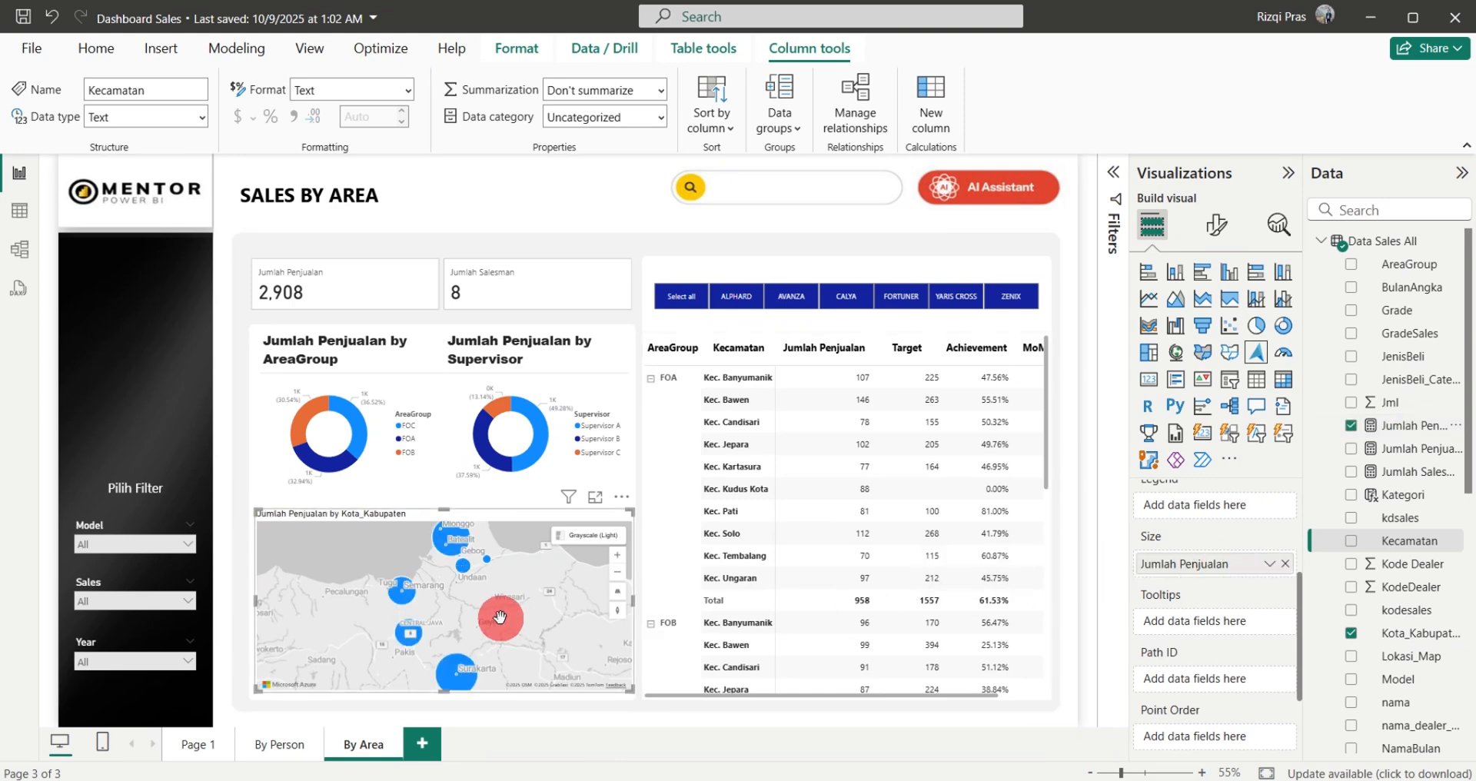
Examine the map's sales bubbles across the region and check the Jumlah Penjualan details of individual regencies
{"action": "scroll", "coordinate": [500, 617], "scroll_direction": "down", "scroll_amount": 2}
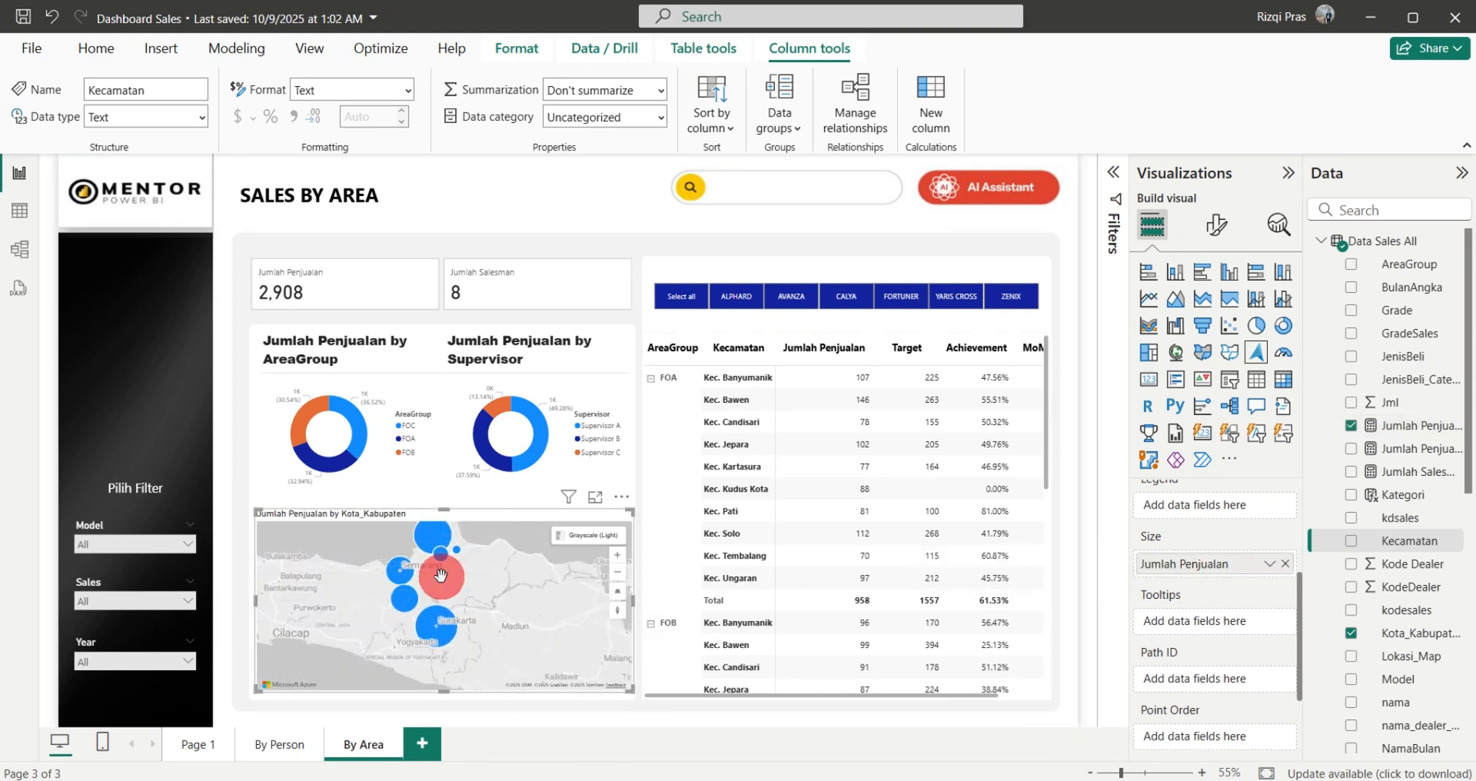
{"action": "mouse_move", "coordinate": [455, 566]}
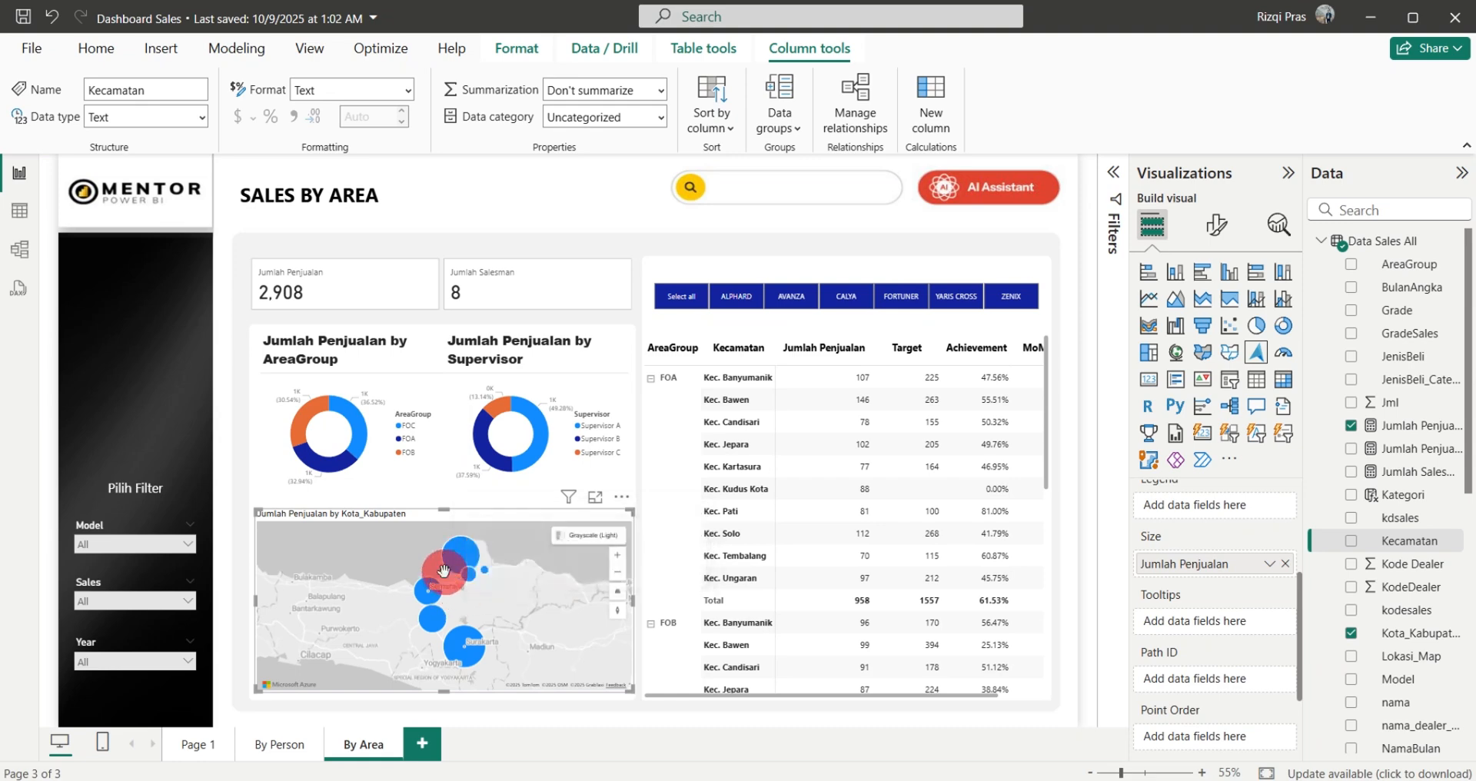
{"action": "left_click_drag", "start_coordinate": [458, 566], "coordinate": [403, 560]}
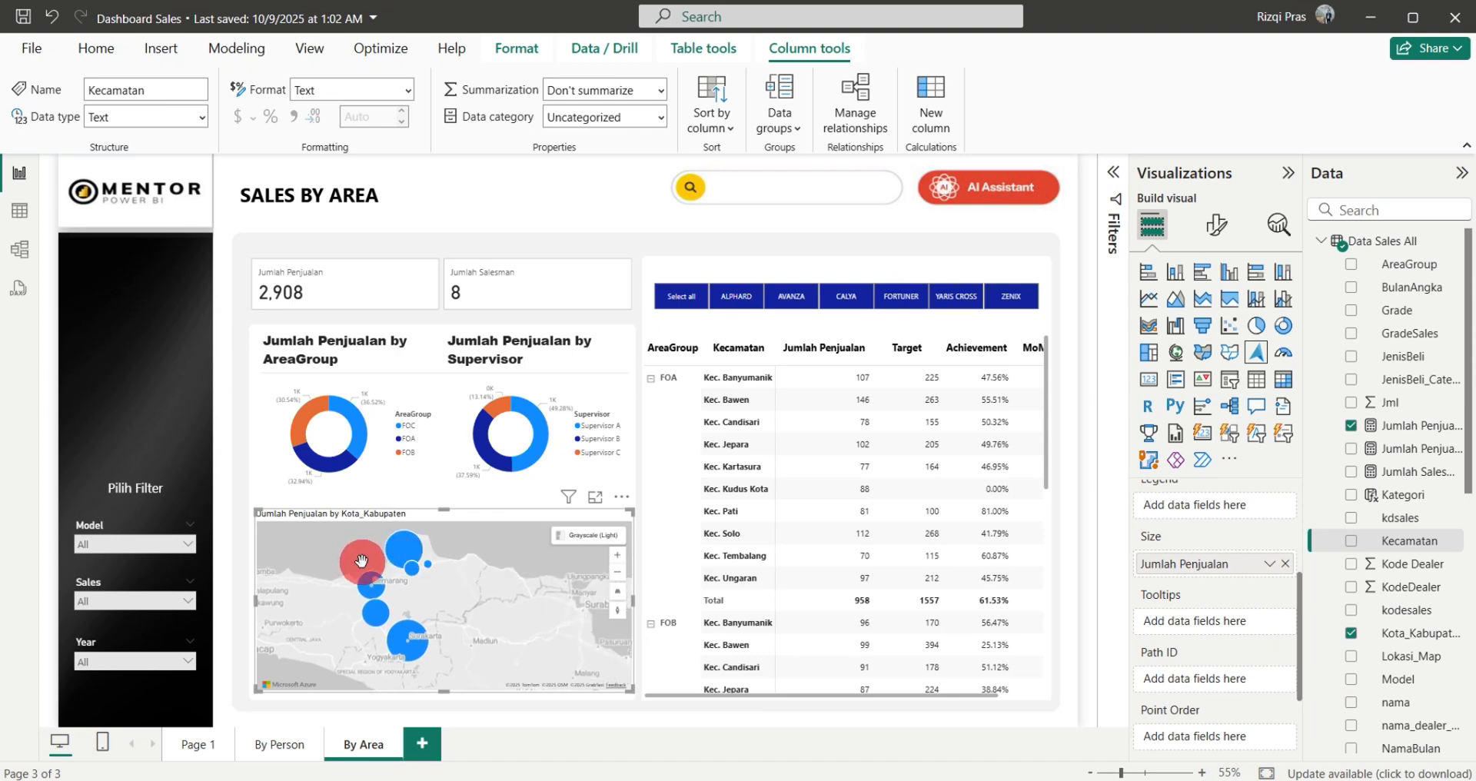
{"action": "mouse_move", "coordinate": [400, 550]}
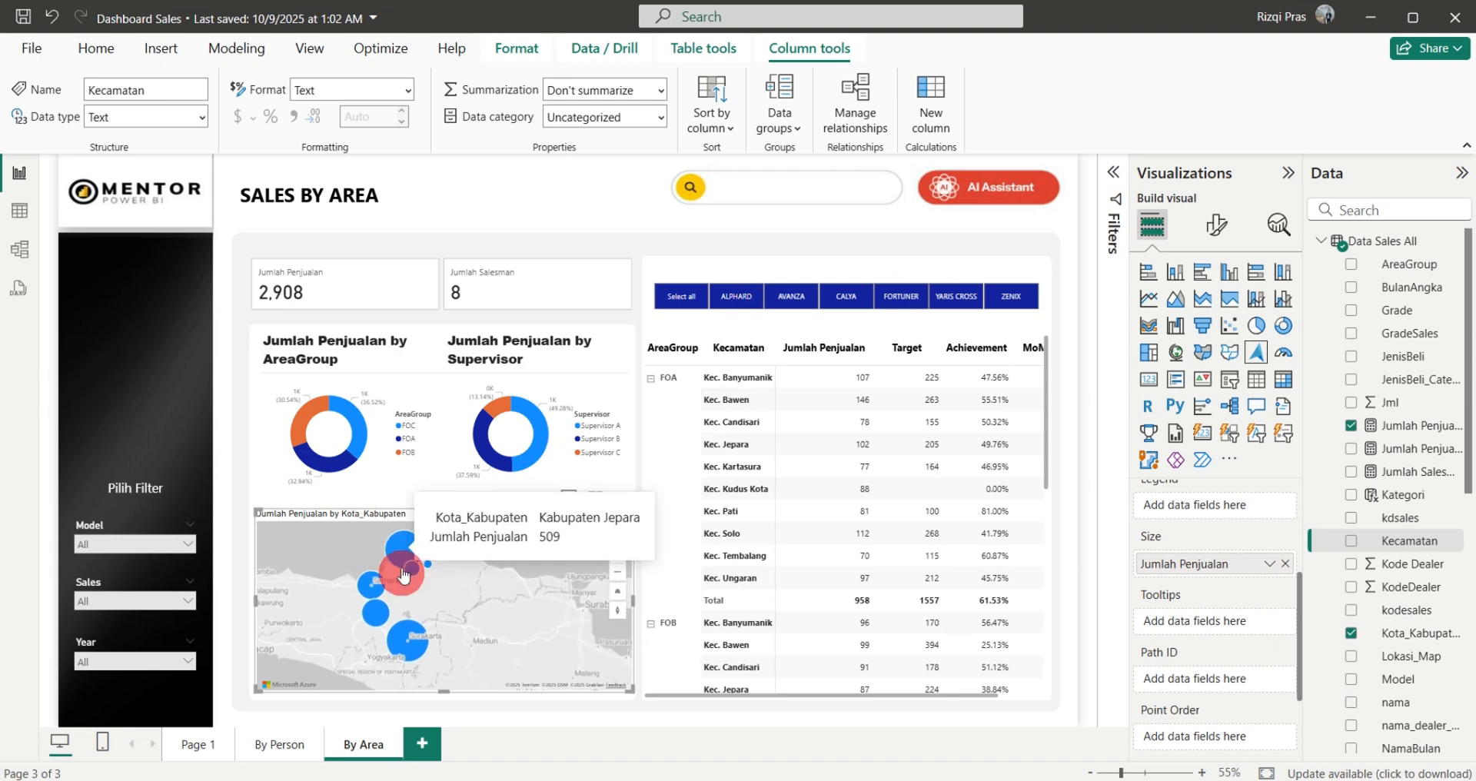
{"action": "mouse_move", "coordinate": [391, 641]}
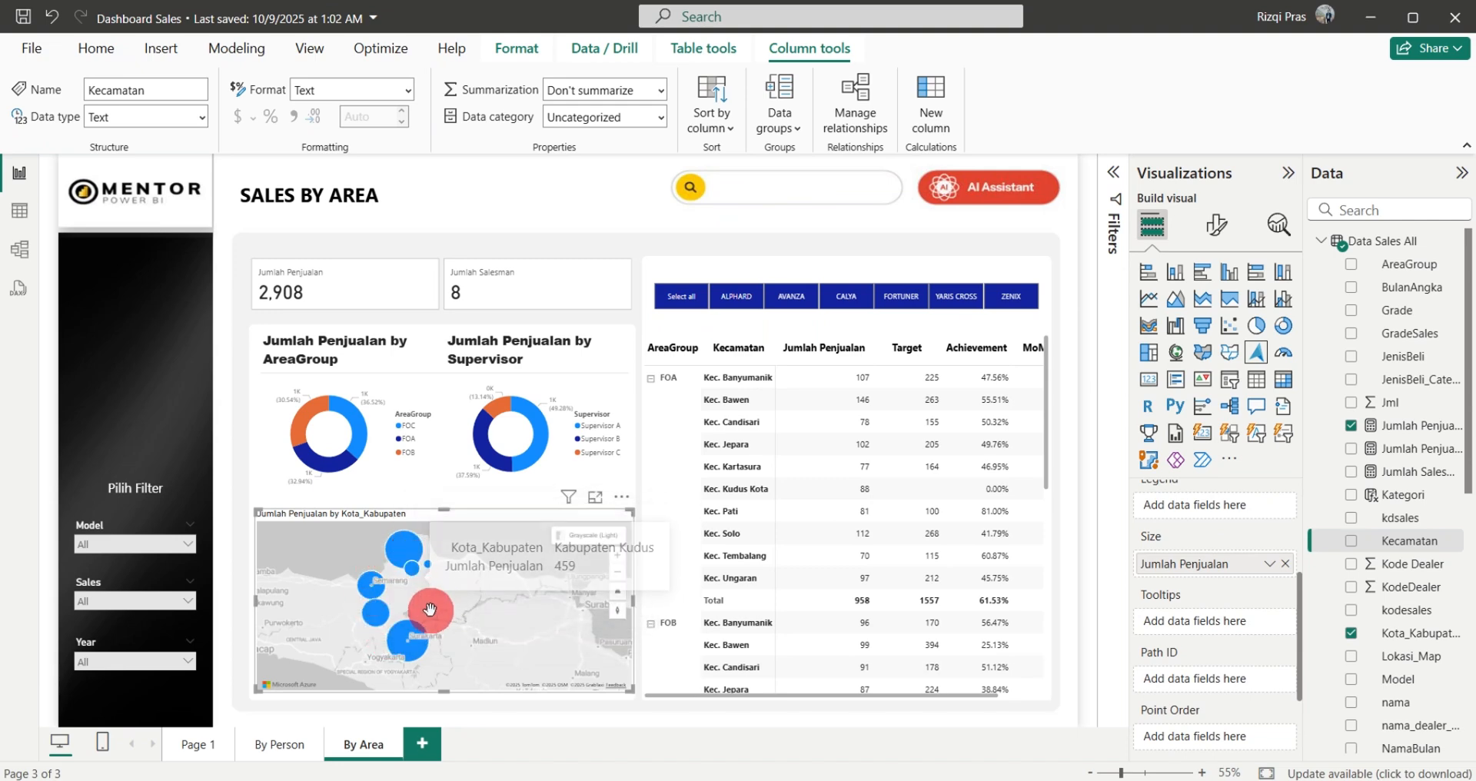
{"action": "mouse_move", "coordinate": [405, 606]}
{"action": "left_mouse_down"}
{"action": "mouse_move", "coordinate": [437, 595]}
{"action": "mouse_move", "coordinate": [402, 580]}
{"action": "left_mouse_up"}
{"action": "scroll", "coordinate": [405, 560], "scroll_direction": "up", "scroll_amount": 2}
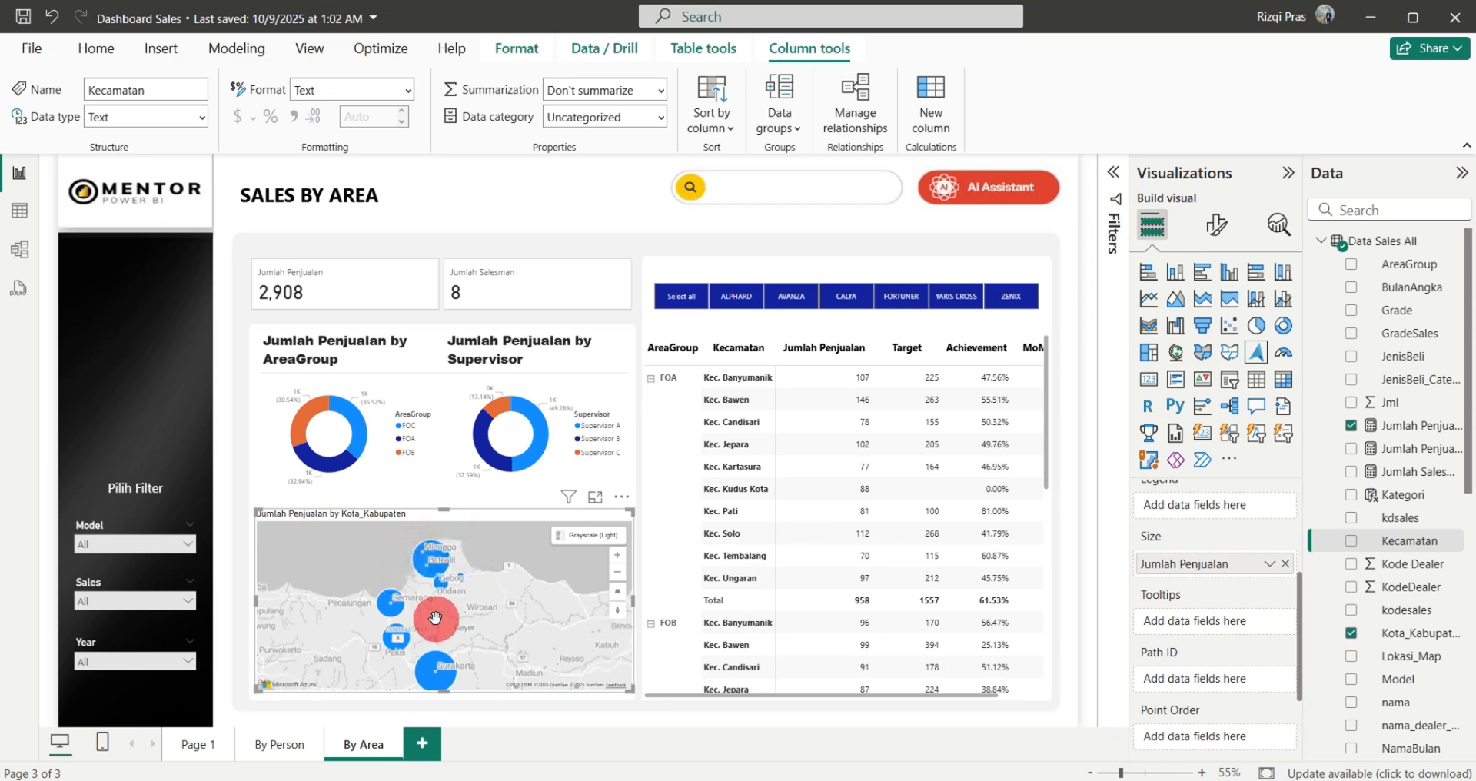
{"action": "left_click_drag", "start_coordinate": [436, 618], "coordinate": [439, 603]}
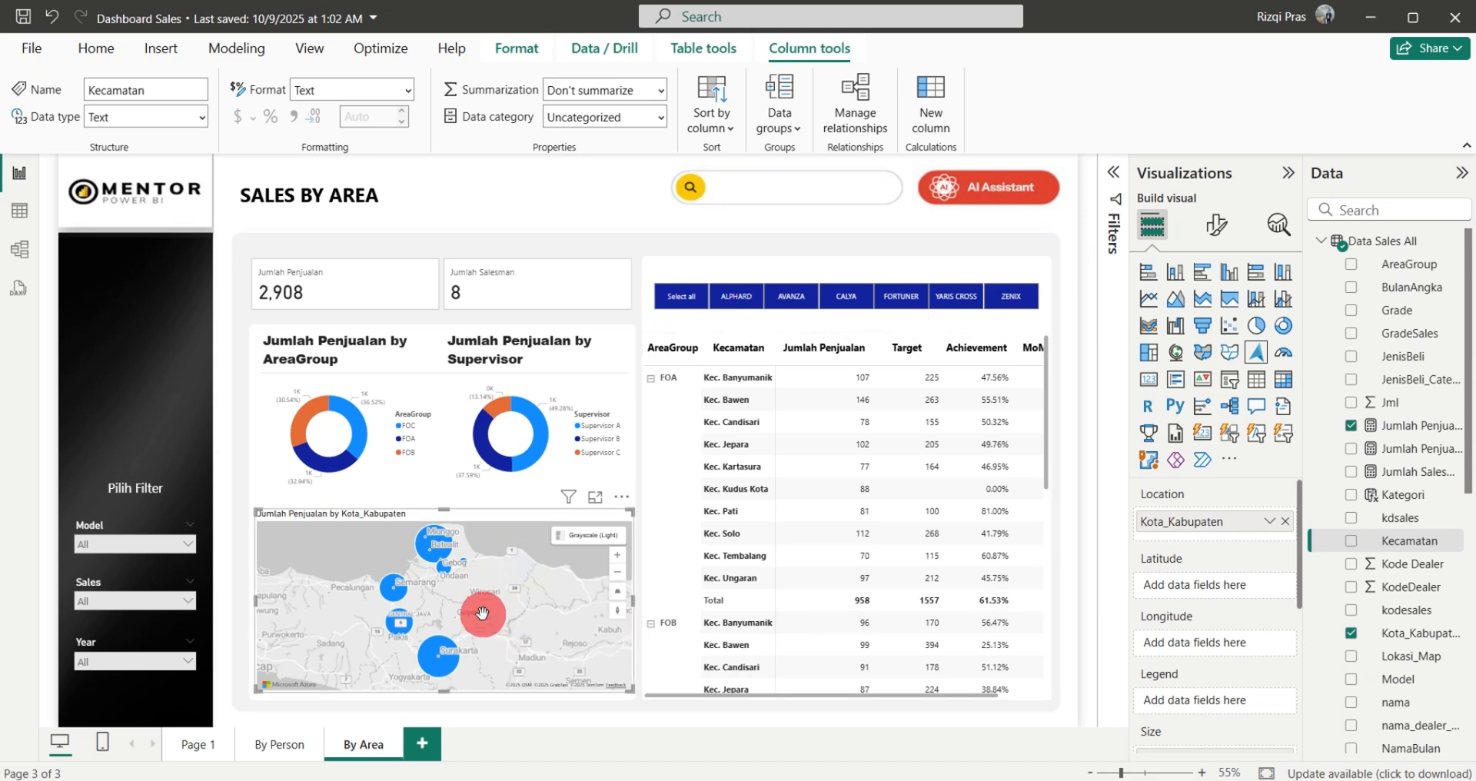